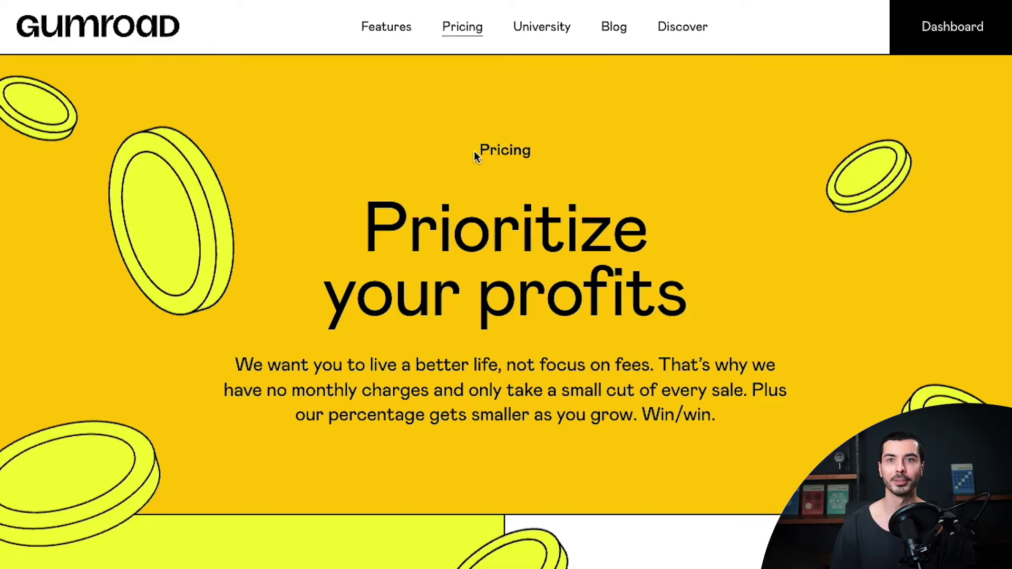
Step: Scroll Gumroad's pricing page and highlight the 'No monthly fee. Seriously.' line
{"action": "left_click", "coordinate": [546, 154]}
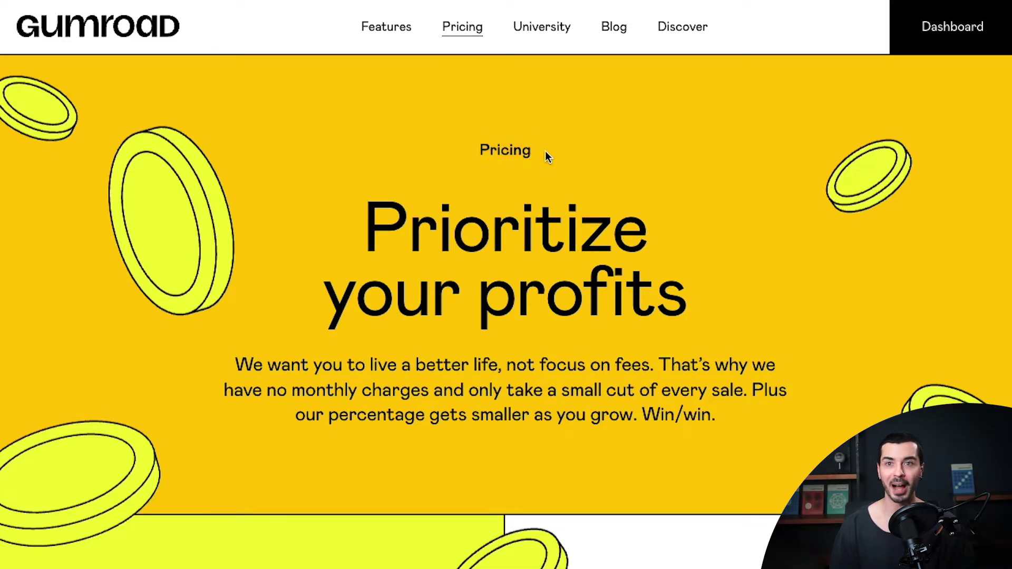
{"action": "scroll", "coordinate": [545, 153], "scroll_direction": "down", "scroll_amount": 10}
{"action": "left_click_drag", "start_coordinate": [287, 144], "coordinate": [91, 150]}
{"action": "scroll", "coordinate": [103, 148], "scroll_direction": "up", "scroll_amount": 3}
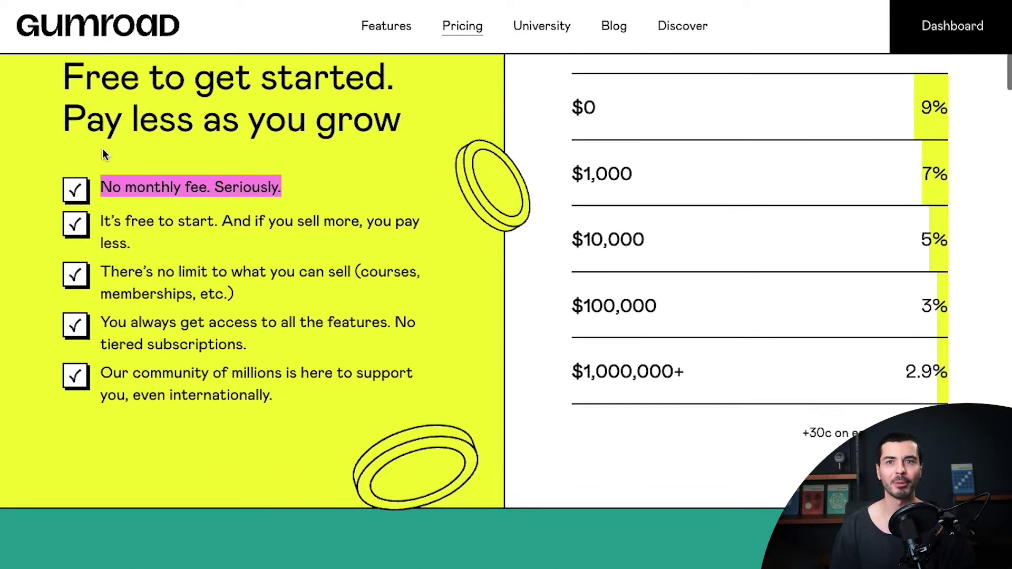
{"action": "left_click", "coordinate": [153, 180]}
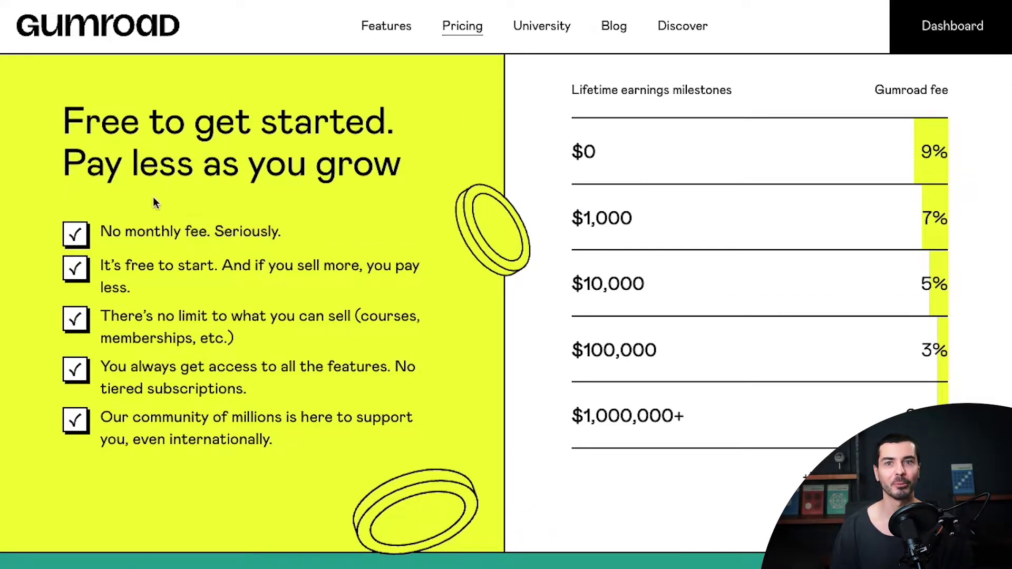
Step: Highlight 'It's free to start' and the 9% fee for the $0 earnings tier
{"action": "left_click", "coordinate": [101, 264]}
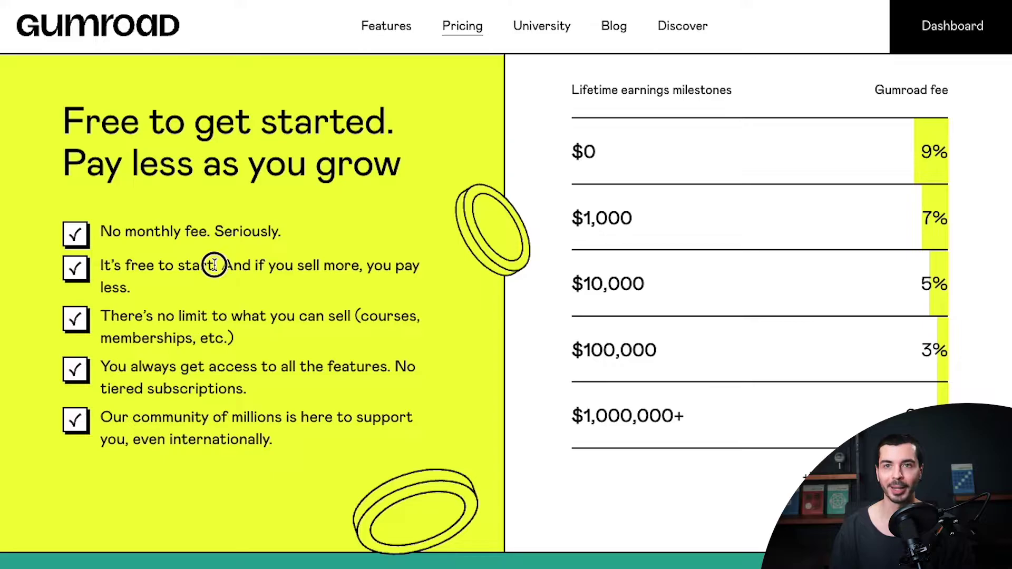
{"action": "left_click_drag", "start_coordinate": [212, 264], "coordinate": [103, 266]}
{"action": "left_click", "coordinate": [438, 250]}
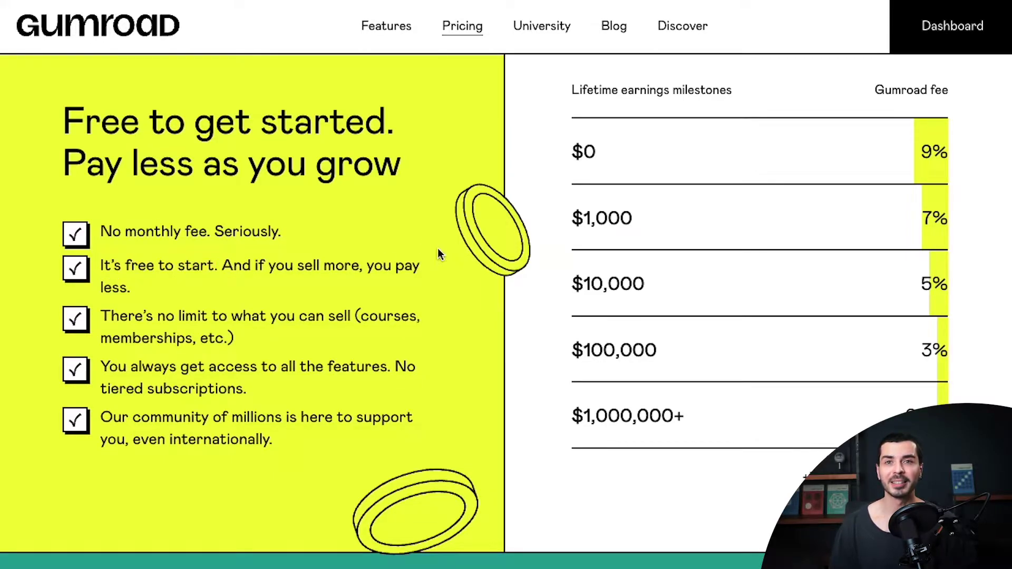
{"action": "left_click_drag", "start_coordinate": [920, 153], "coordinate": [947, 152]}
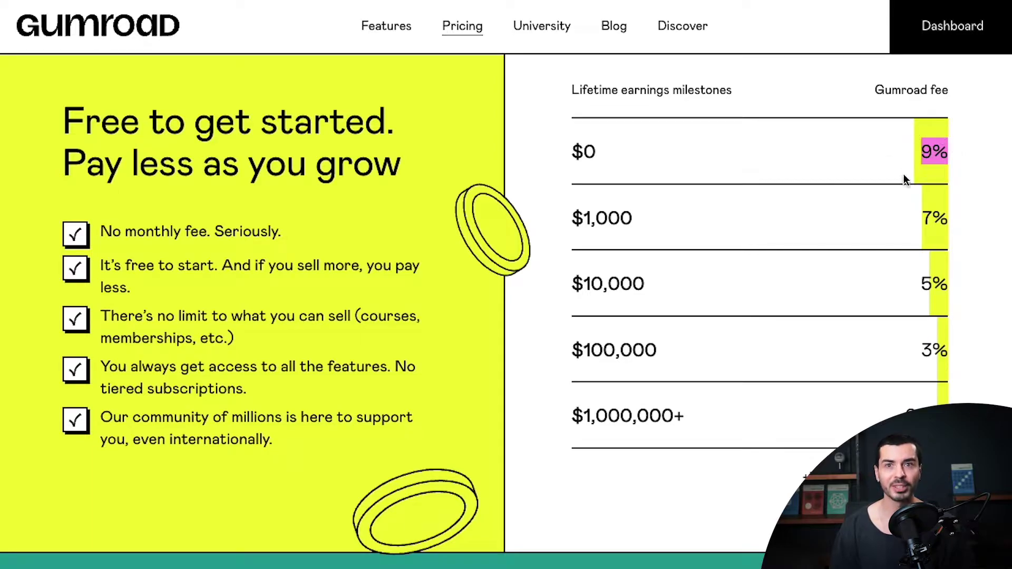
{"action": "left_click", "coordinate": [941, 179]}
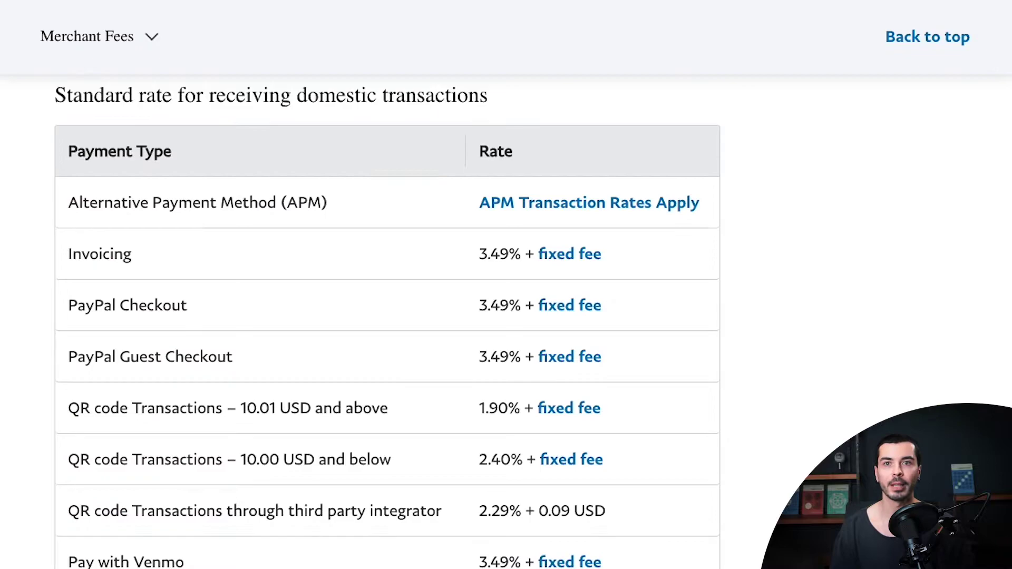
{"action": "left_click_drag", "start_coordinate": [475, 305], "coordinate": [523, 306]}
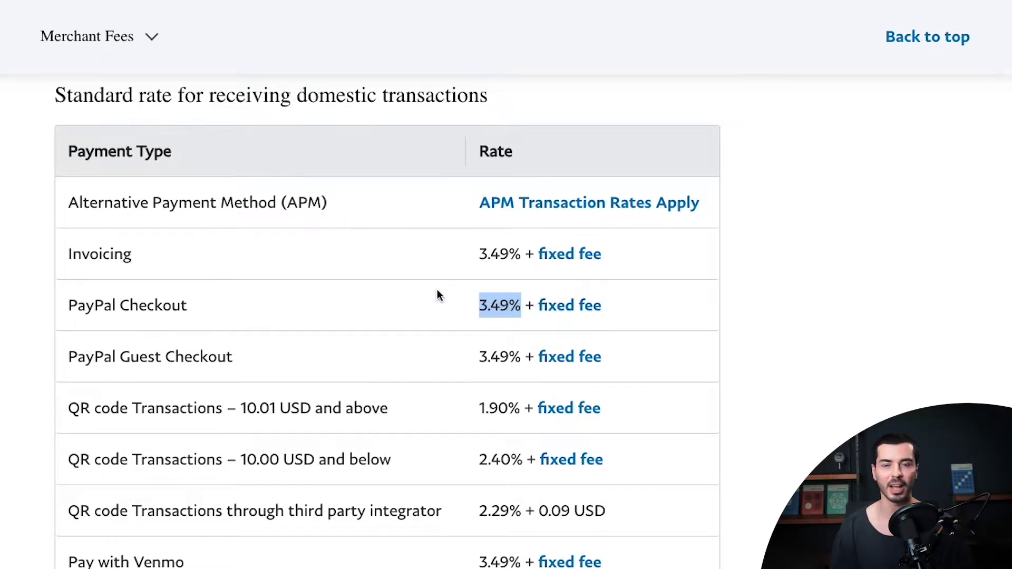
{"action": "left_click", "coordinate": [604, 326]}
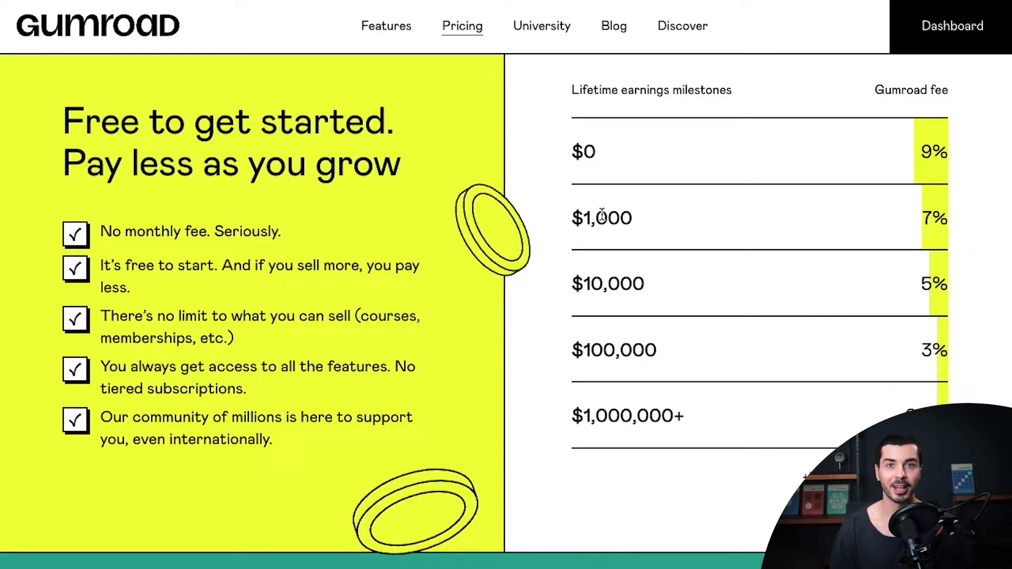
{"action": "left_click_drag", "start_coordinate": [626, 218], "coordinate": [573, 218]}
{"action": "left_click", "coordinate": [575, 221]}
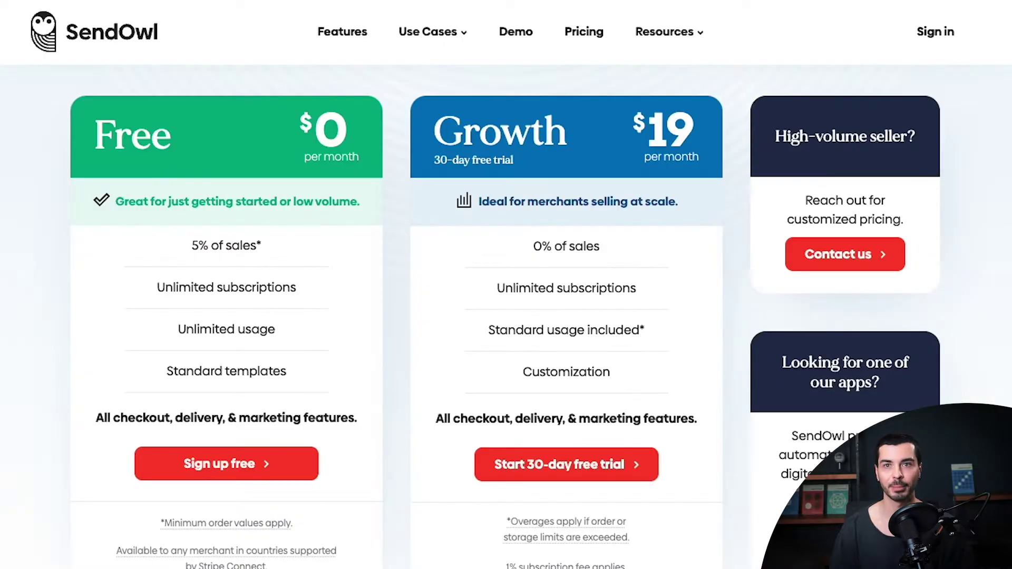
Step: Compare SendOwl's Growth plan ($19, 0% of sales) with the Free plan's 5% sales fee
{"action": "left_click_drag", "start_coordinate": [720, 149], "coordinate": [435, 140]}
{"action": "left_click", "coordinate": [435, 139]}
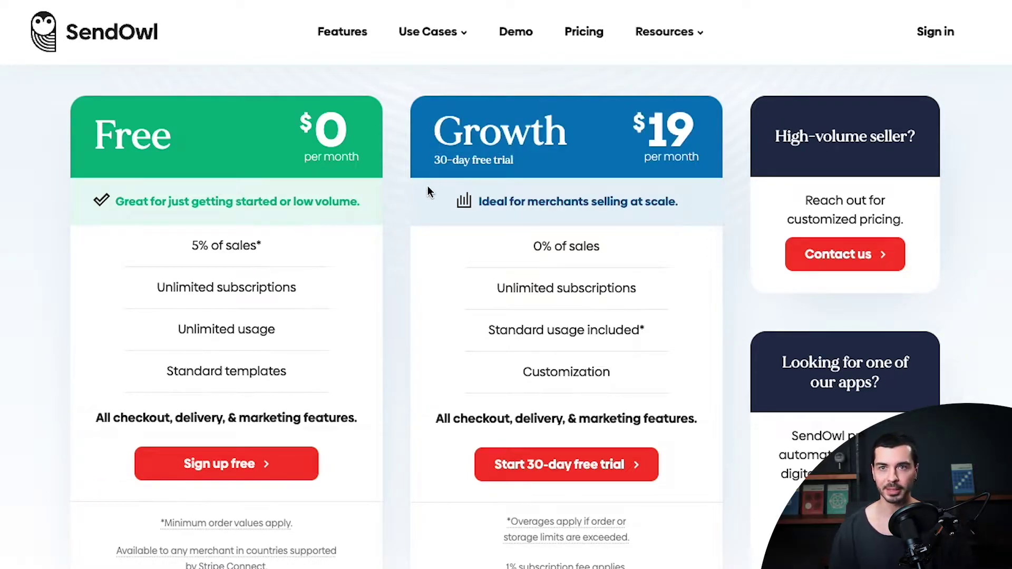
{"action": "left_click_drag", "start_coordinate": [192, 246], "coordinate": [270, 244]}
{"action": "left_click", "coordinate": [270, 245]}
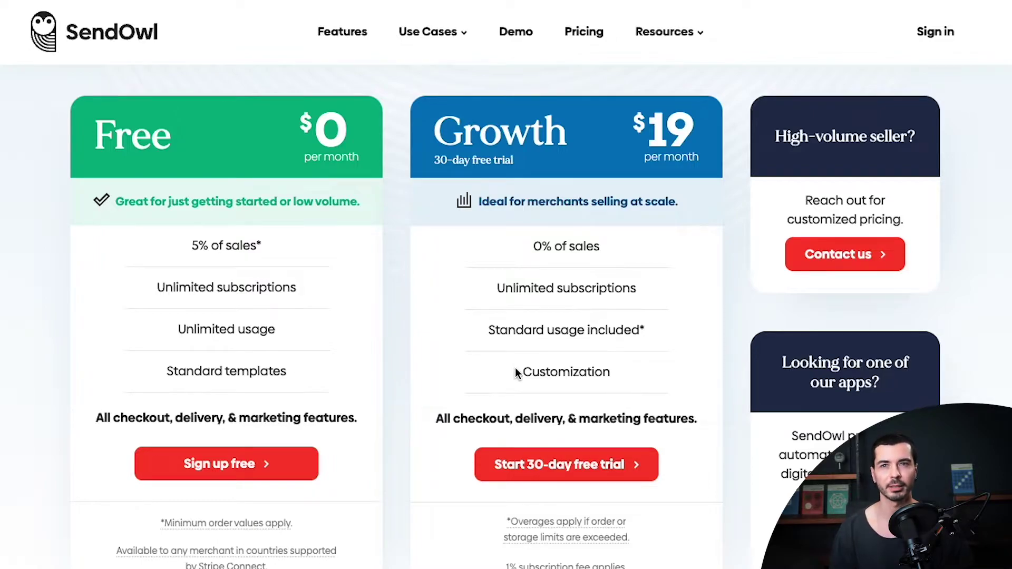
{"action": "scroll", "coordinate": [511, 406], "scroll_direction": "down", "scroll_amount": 1}
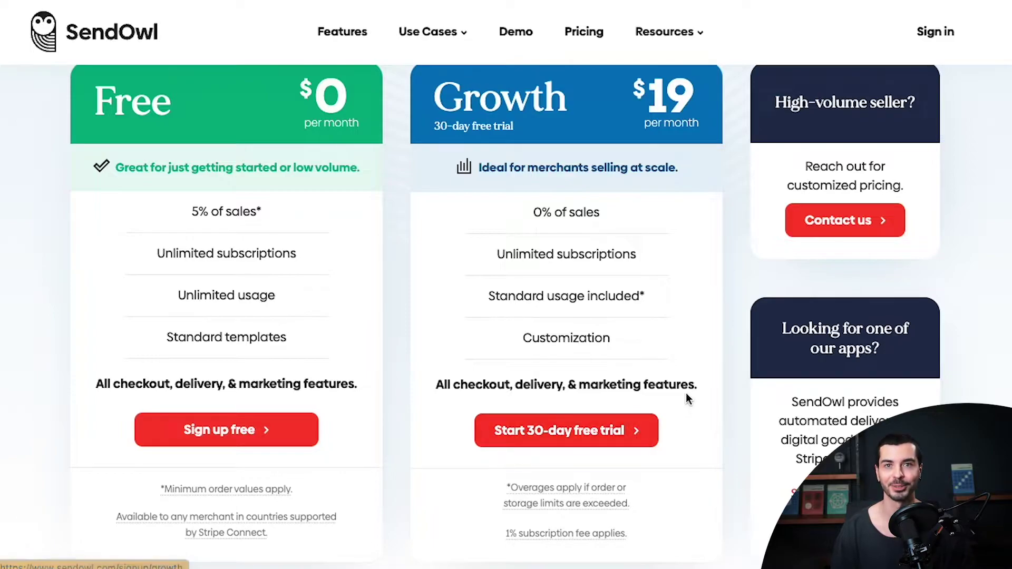
{"action": "left_click_drag", "start_coordinate": [611, 222], "coordinate": [557, 214]}
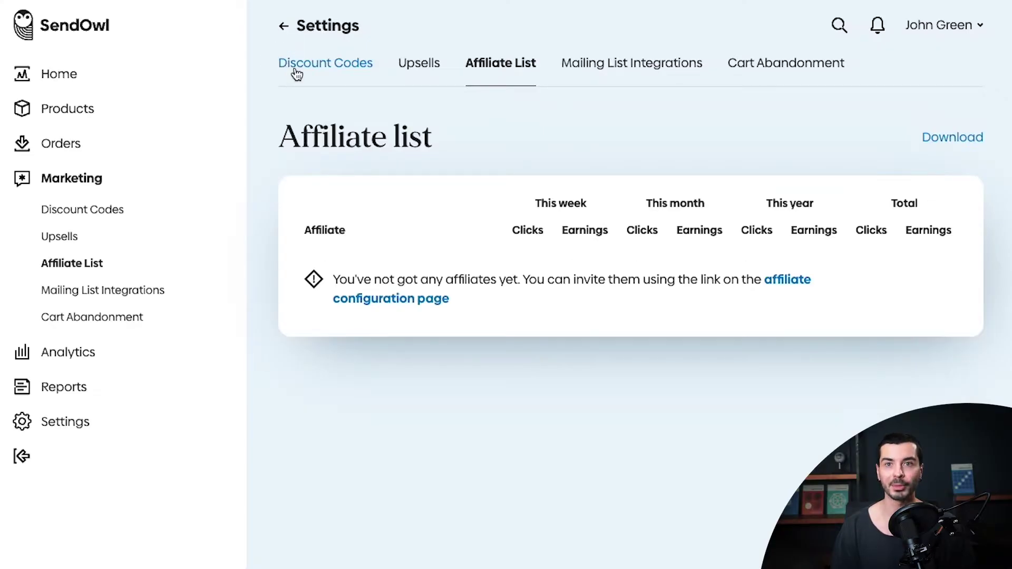
{"action": "left_click", "coordinate": [297, 74]}
{"action": "left_click_drag", "start_coordinate": [280, 129], "coordinate": [517, 131]}
{"action": "left_click", "coordinate": [519, 135]}
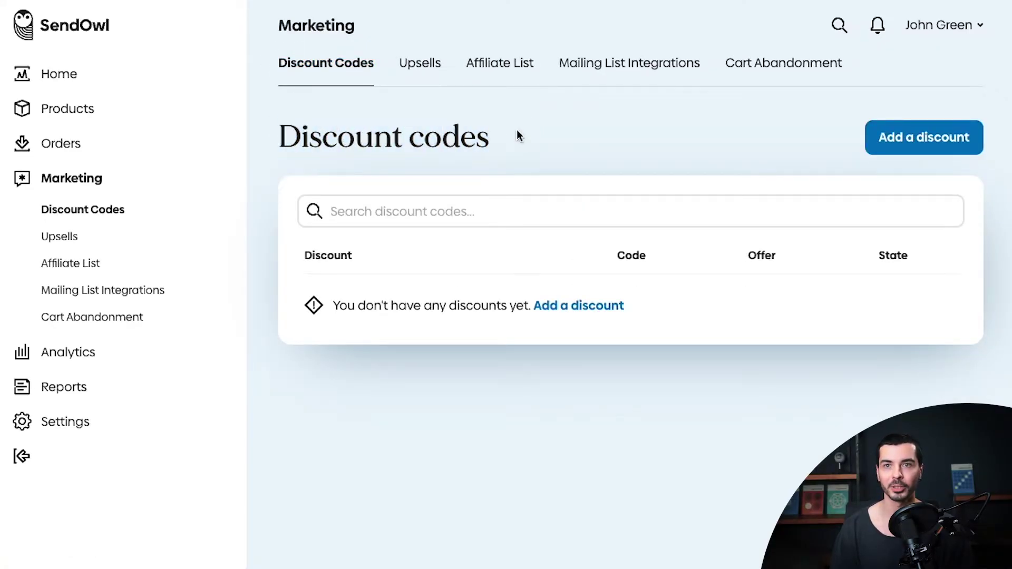
{"action": "left_click", "coordinate": [421, 64]}
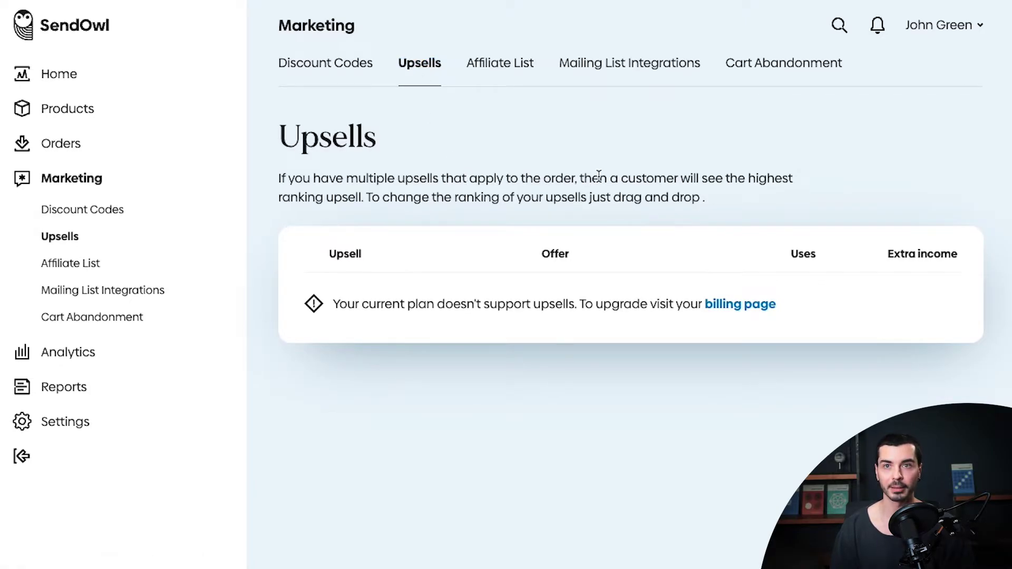
{"action": "left_click", "coordinate": [766, 67]}
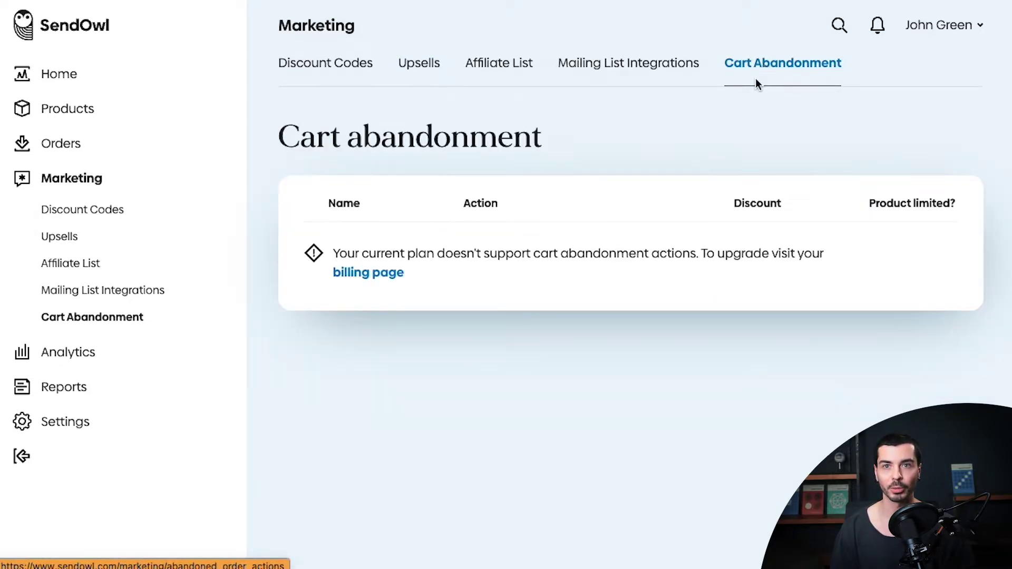
{"action": "left_click", "coordinate": [493, 64]}
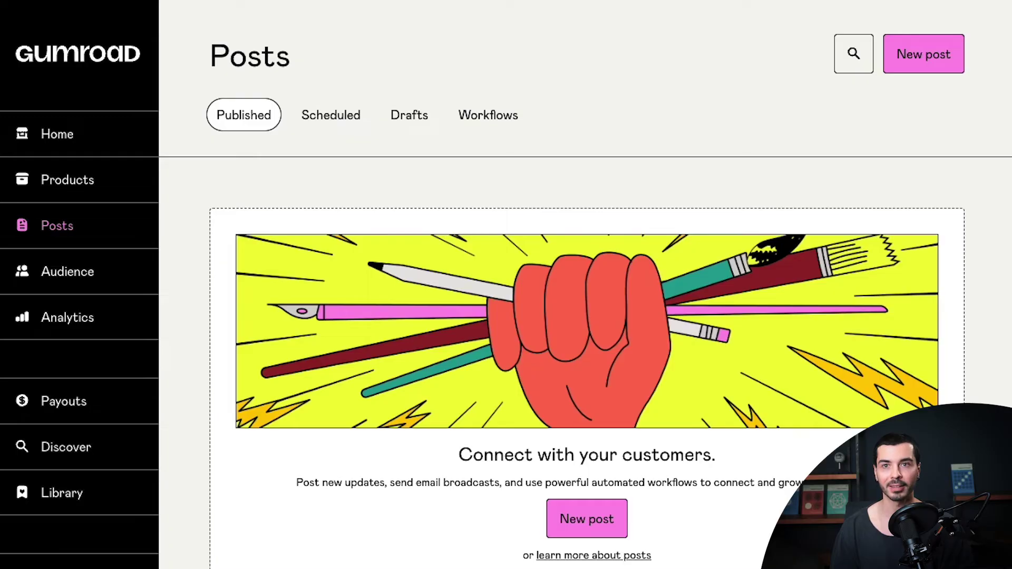
Step: Create a new Gumroad workflow from Posts with its audience set to Customers only
{"action": "left_click", "coordinate": [503, 123]}
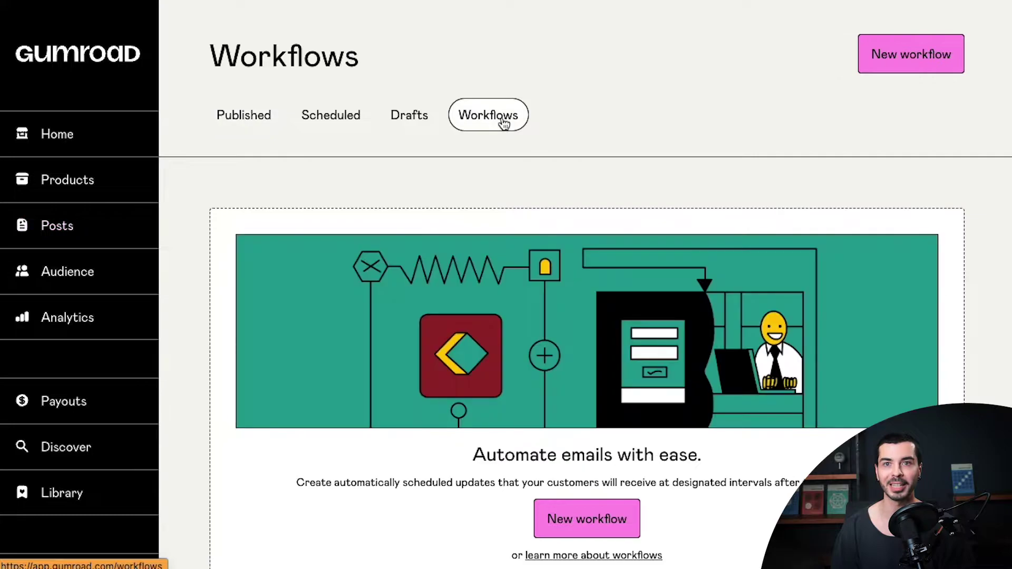
{"action": "scroll", "coordinate": [515, 151], "scroll_direction": "down", "scroll_amount": 1}
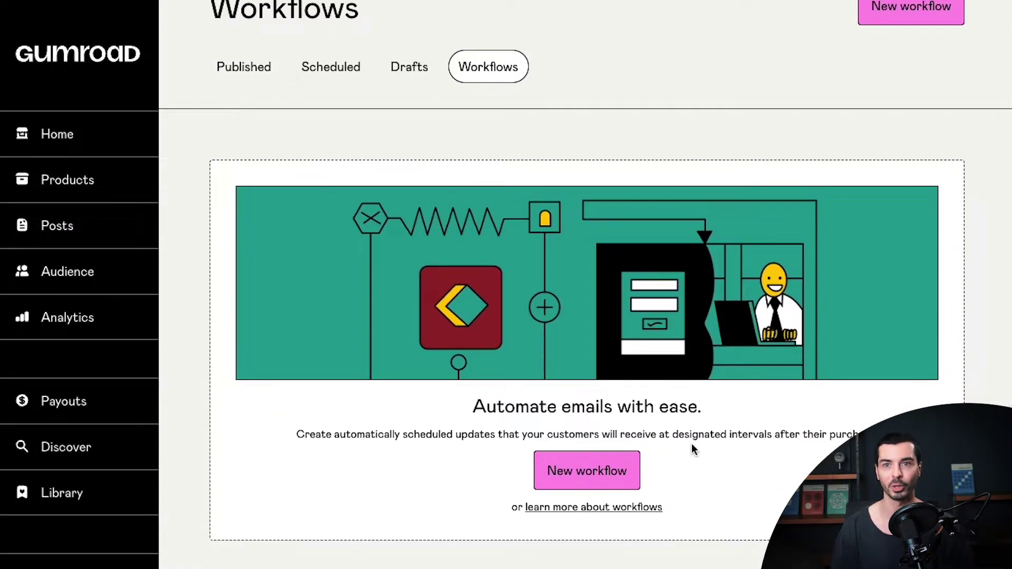
{"action": "left_click", "coordinate": [584, 473]}
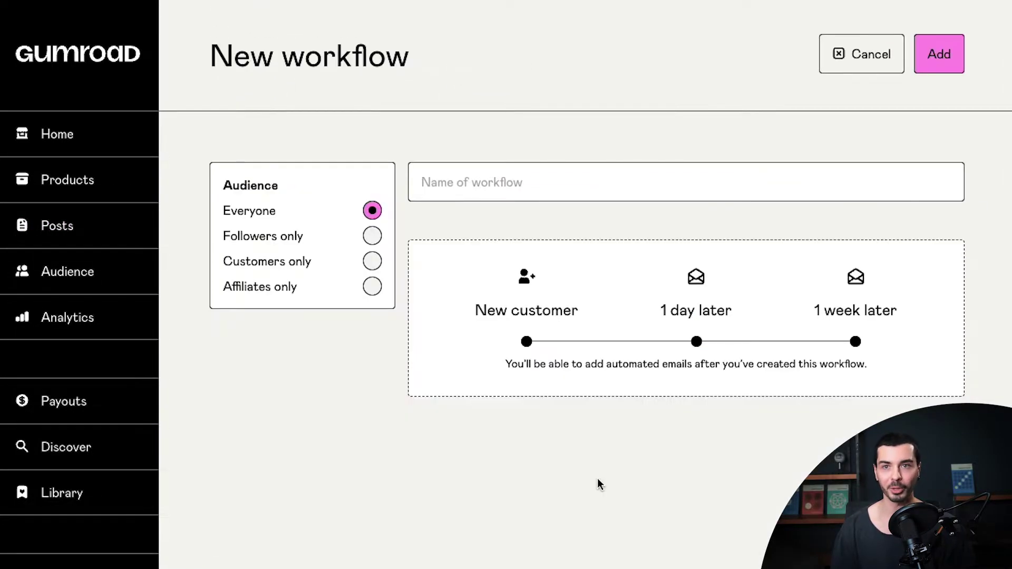
{"action": "left_click", "coordinate": [372, 236]}
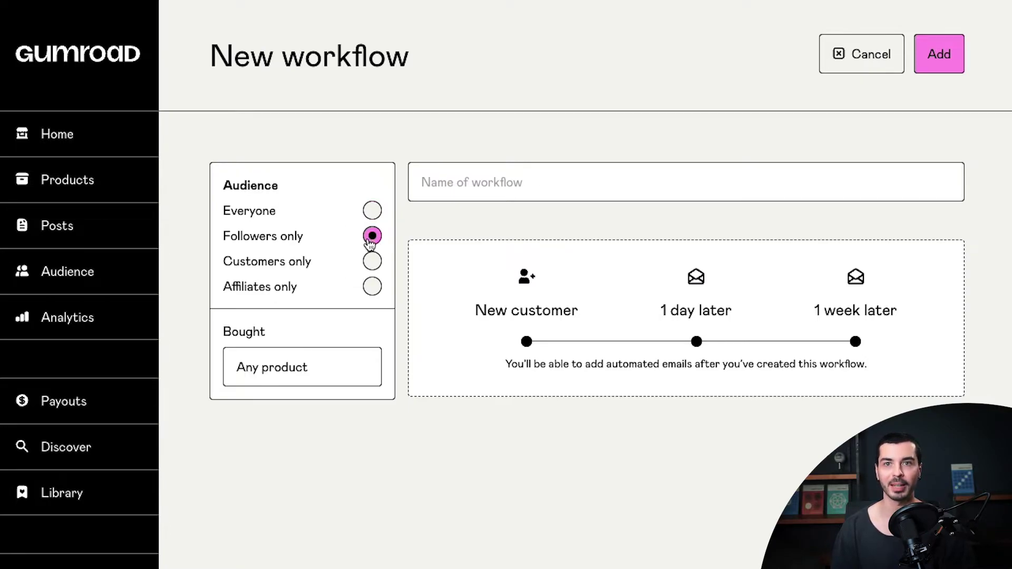
{"action": "left_click", "coordinate": [371, 261]}
Step: Review the workflow's email sequence, highlighting the '1 week later' step
{"action": "scroll", "coordinate": [371, 268], "scroll_direction": "down", "scroll_amount": 1}
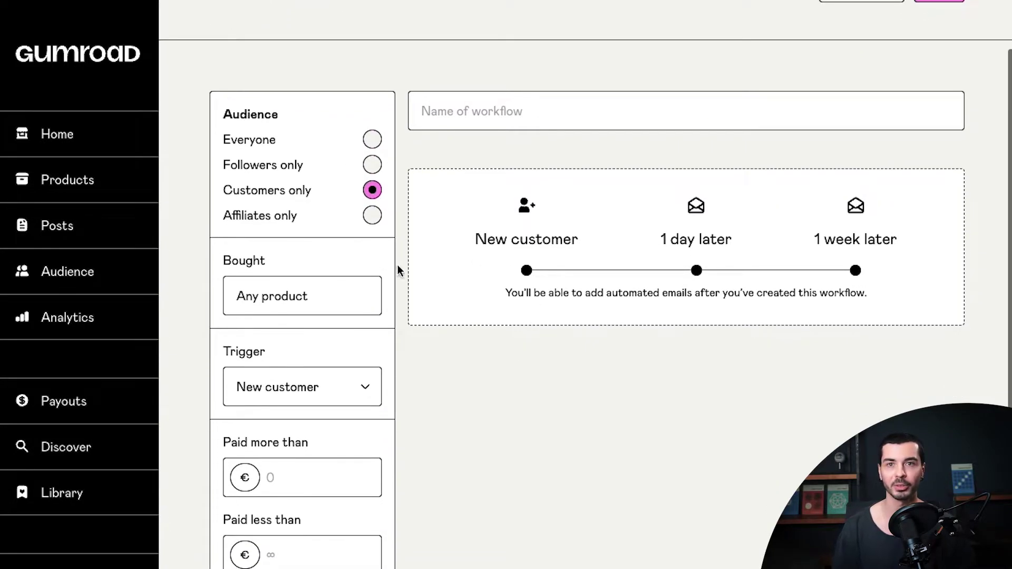
{"action": "left_click_drag", "start_coordinate": [476, 240], "coordinate": [729, 241]}
{"action": "left_click_drag", "start_coordinate": [811, 247], "coordinate": [899, 248]}
{"action": "left_click", "coordinate": [888, 288]}
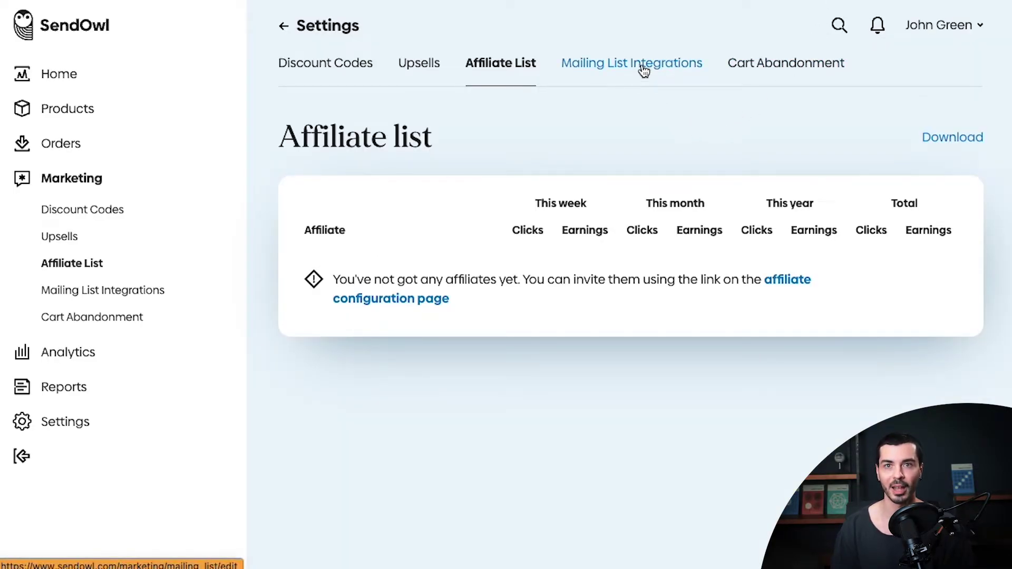
Step: Choose ConvertKit instead of MailChimp as SendOwl's mailing list provider and view its settings
{"action": "left_click", "coordinate": [643, 70]}
{"action": "left_click", "coordinate": [764, 262]}
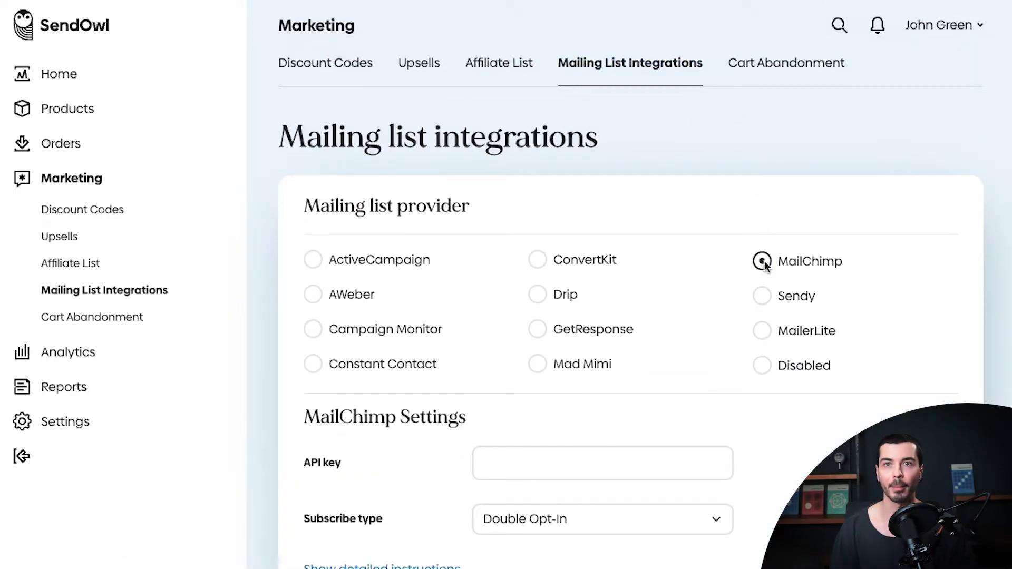
{"action": "left_click", "coordinate": [537, 259]}
{"action": "scroll", "coordinate": [542, 261], "scroll_direction": "down", "scroll_amount": 3}
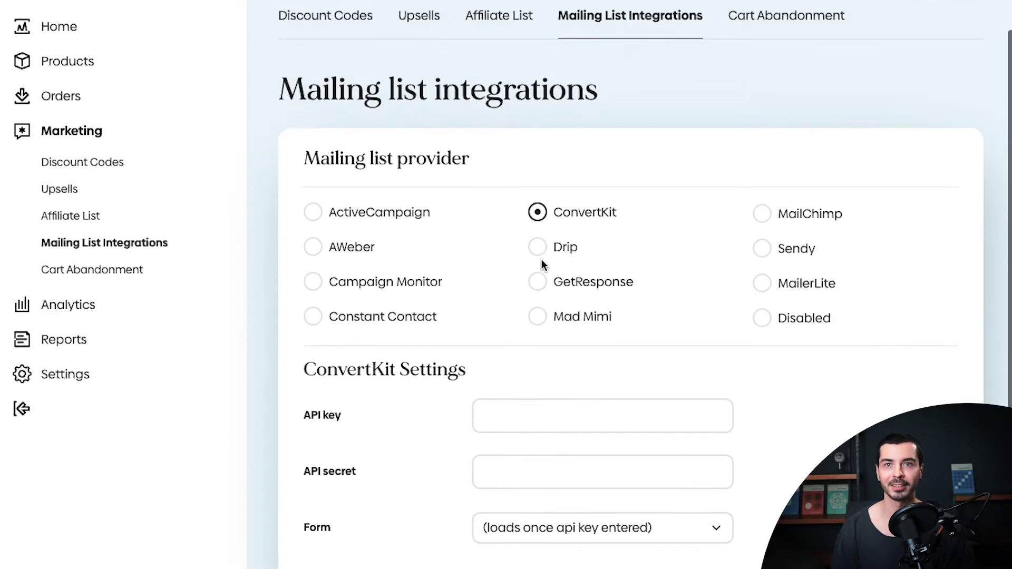
{"action": "scroll", "coordinate": [542, 264], "scroll_direction": "down", "scroll_amount": 2}
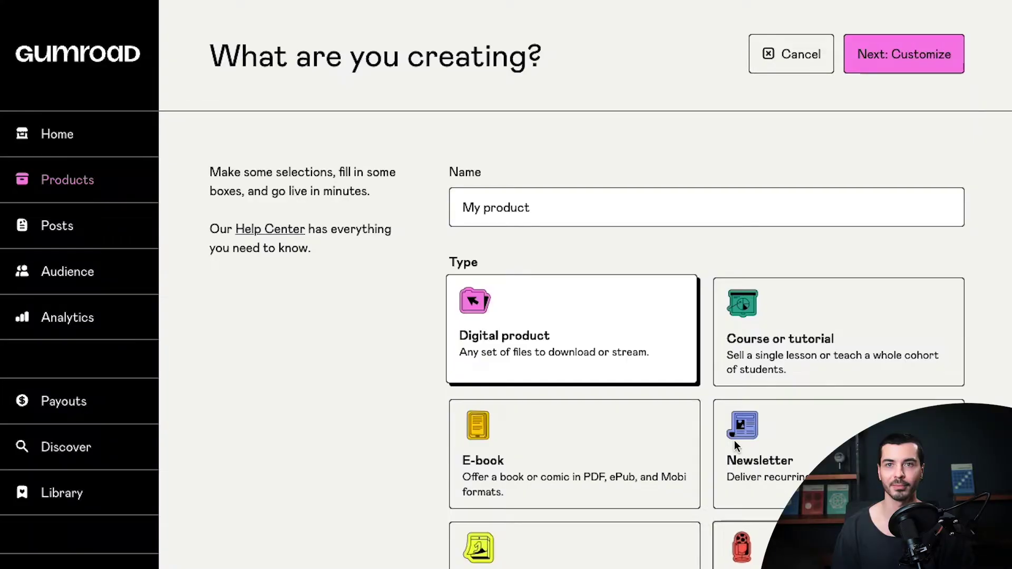
Step: Continue 'My product' to the Customize page and begin editing its product URL
{"action": "scroll", "coordinate": [736, 446], "scroll_direction": "down", "scroll_amount": 1}
{"action": "scroll", "coordinate": [791, 395], "scroll_direction": "up", "scroll_amount": 1}
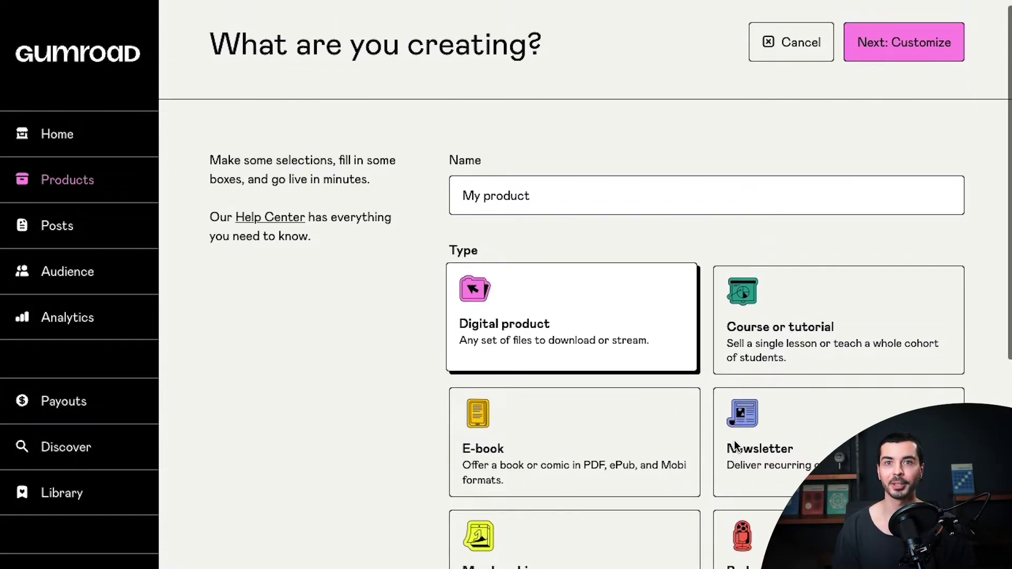
{"action": "left_click", "coordinate": [902, 55]}
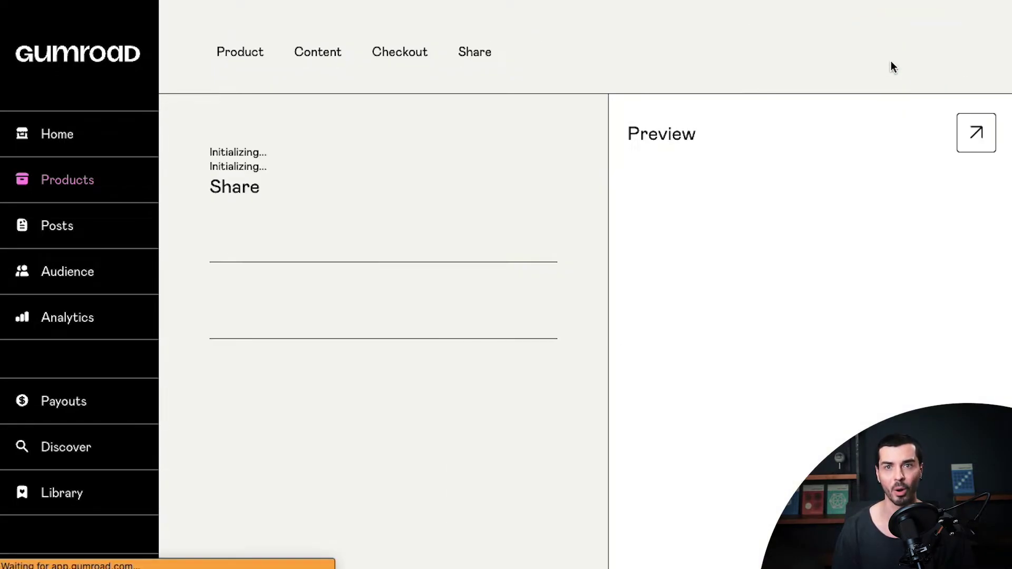
{"action": "scroll", "coordinate": [470, 182], "scroll_direction": "down", "scroll_amount": 2}
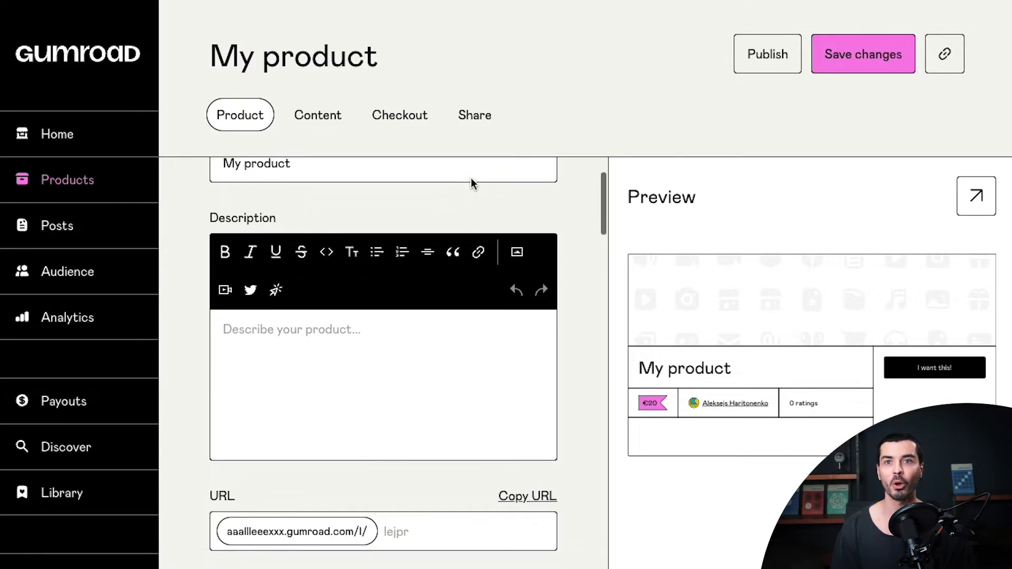
{"action": "scroll", "coordinate": [470, 178], "scroll_direction": "down", "scroll_amount": 5}
{"action": "left_click", "coordinate": [456, 289]}
{"action": "scroll", "coordinate": [456, 293], "scroll_direction": "down", "scroll_amount": 4}
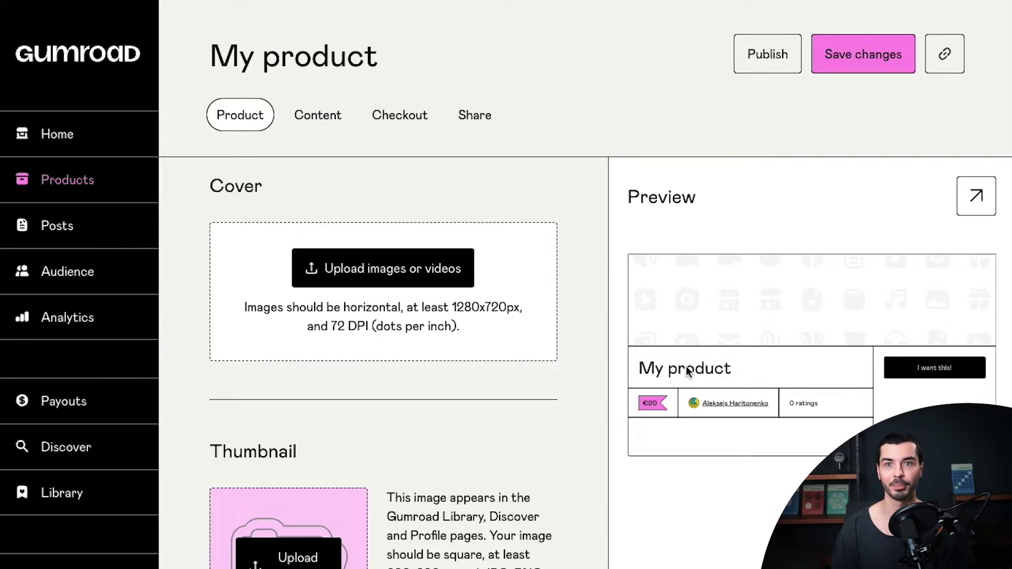
Step: Add another custom field to the product's checkout form
{"action": "left_click", "coordinate": [390, 118]}
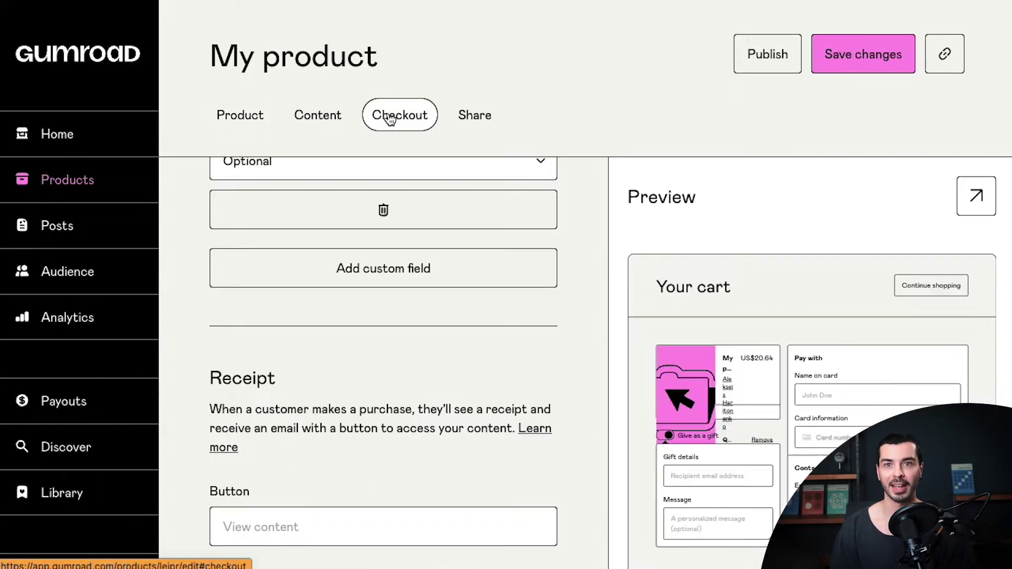
{"action": "scroll", "coordinate": [398, 207], "scroll_direction": "up", "scroll_amount": 5}
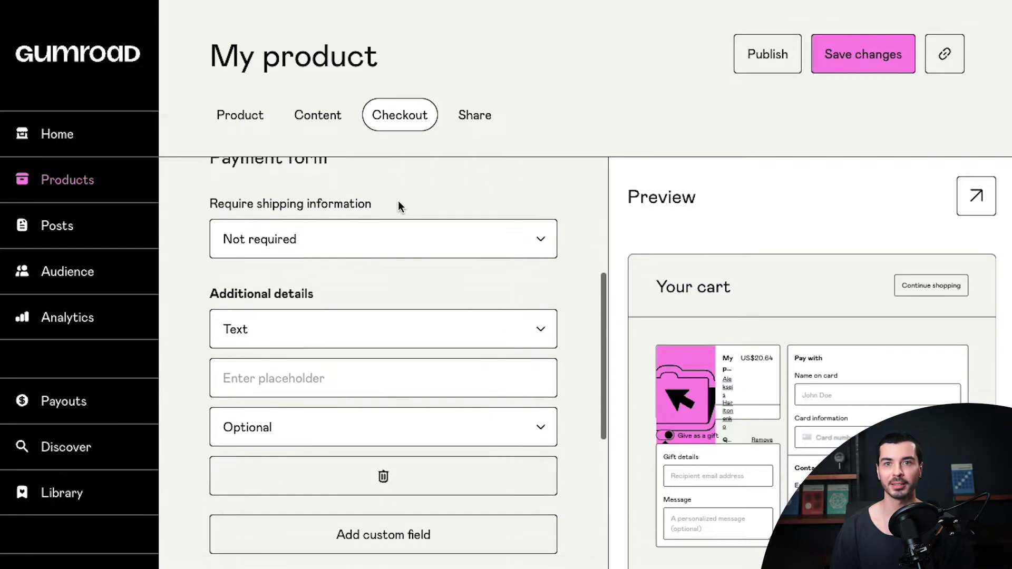
{"action": "scroll", "coordinate": [398, 206], "scroll_direction": "down", "scroll_amount": 3}
{"action": "left_click", "coordinate": [416, 409]}
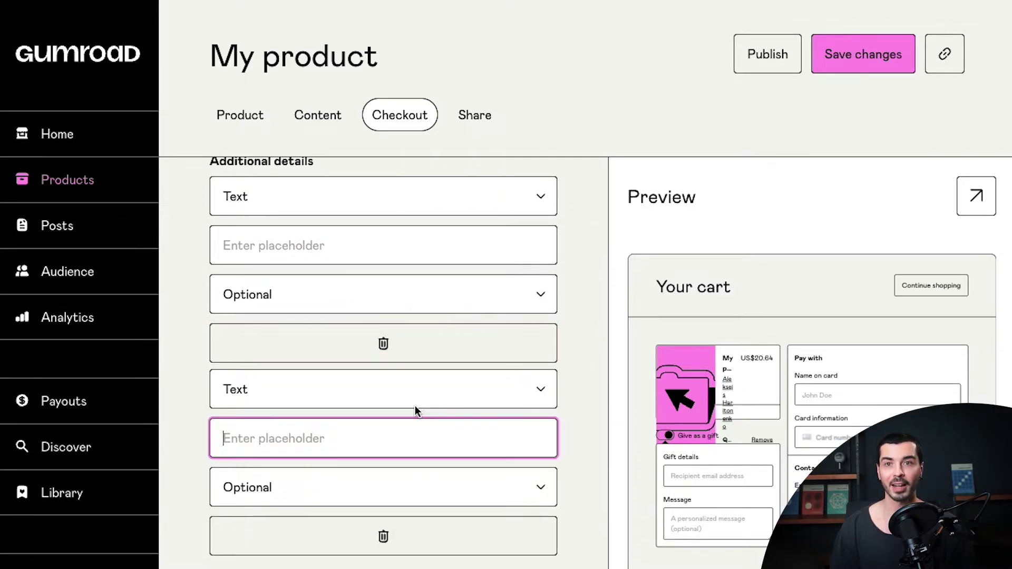
{"action": "scroll", "coordinate": [416, 410], "scroll_direction": "down", "scroll_amount": 7}
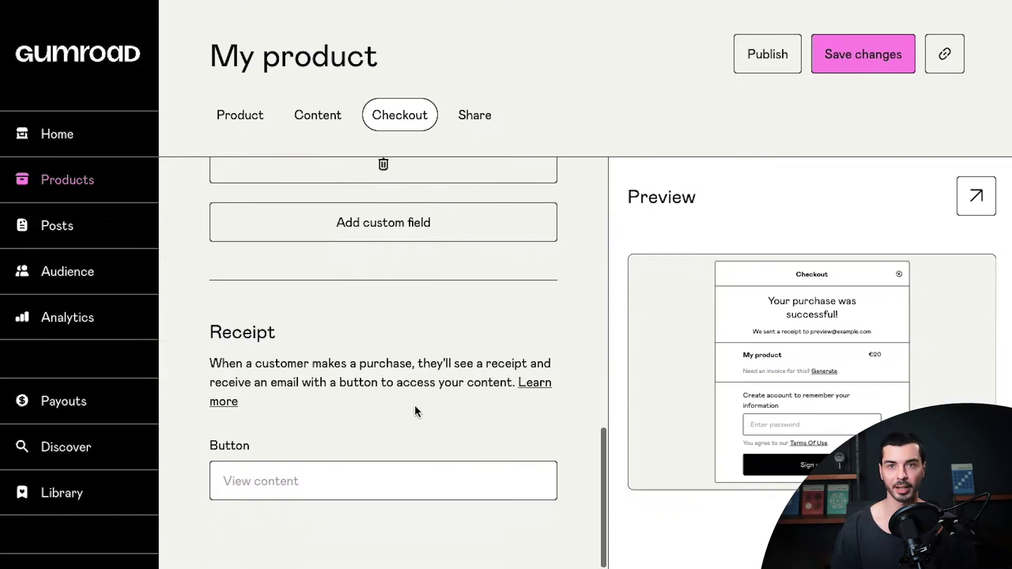
{"action": "scroll", "coordinate": [415, 411], "scroll_direction": "up", "scroll_amount": 4}
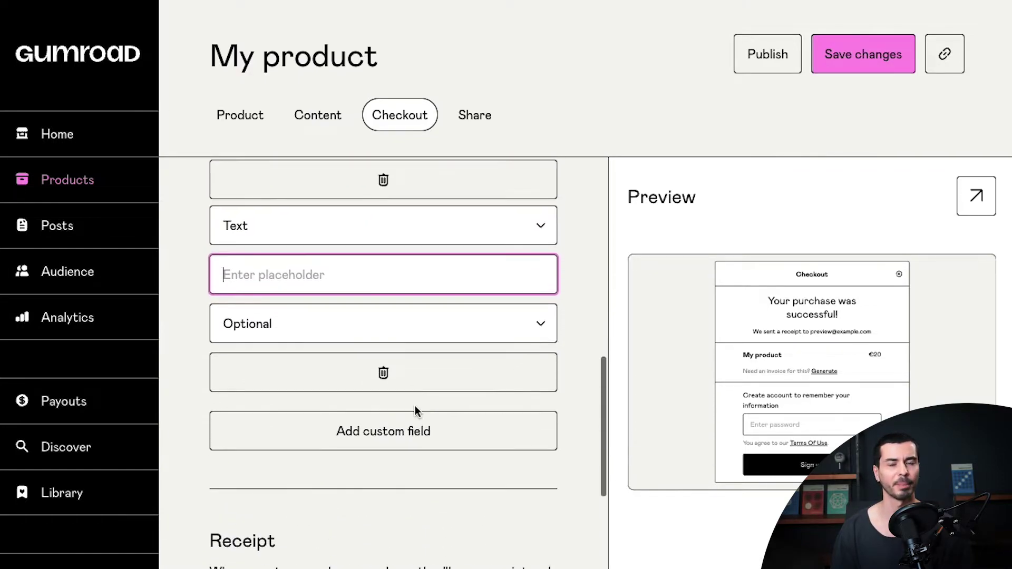
{"action": "scroll", "coordinate": [415, 411], "scroll_direction": "up", "scroll_amount": 11}
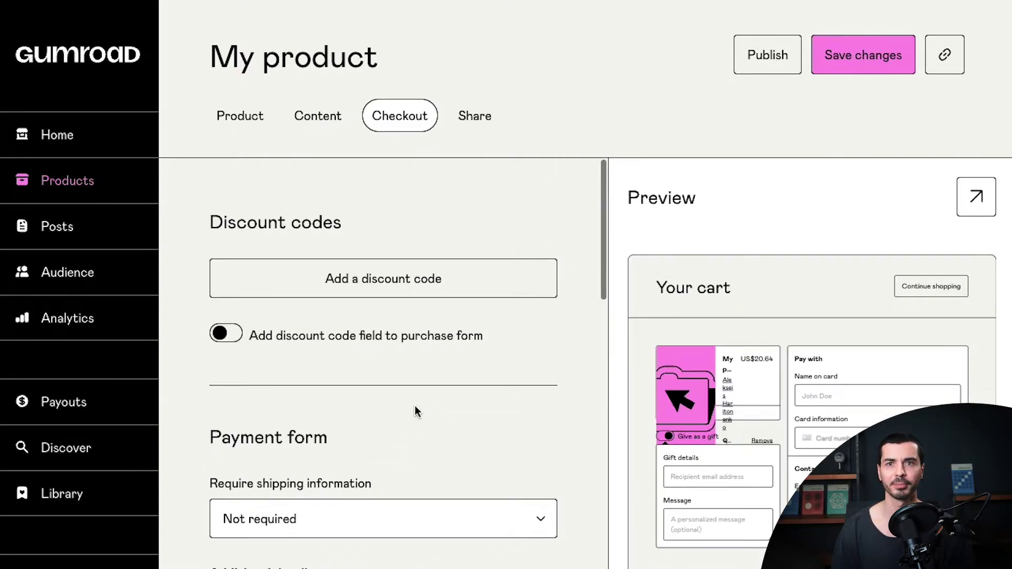
Step: Create a checkout discount code, then open the Content editor and toggle the beta editor
{"action": "left_click", "coordinate": [415, 276]}
{"action": "scroll", "coordinate": [415, 276], "scroll_direction": "down", "scroll_amount": 1}
{"action": "scroll", "coordinate": [415, 276], "scroll_direction": "down", "scroll_amount": 5}
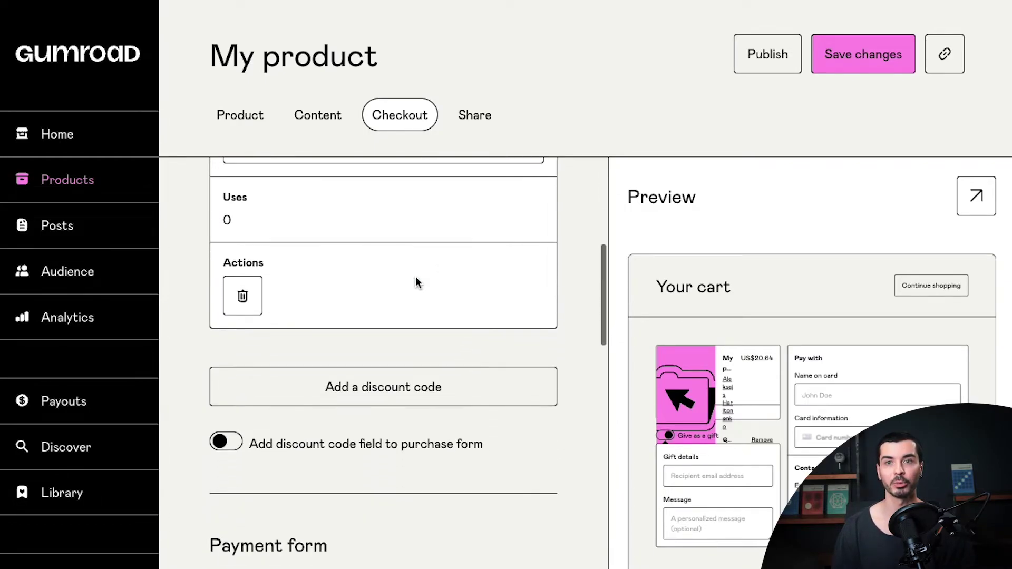
{"action": "scroll", "coordinate": [416, 276], "scroll_direction": "down", "scroll_amount": 1}
{"action": "left_click", "coordinate": [335, 125]}
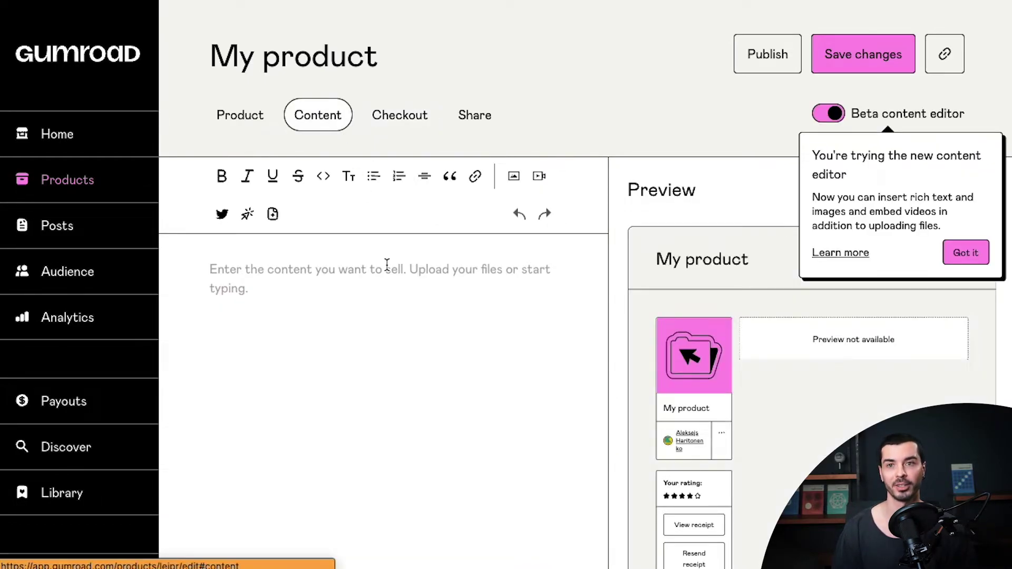
{"action": "left_click", "coordinate": [831, 114]}
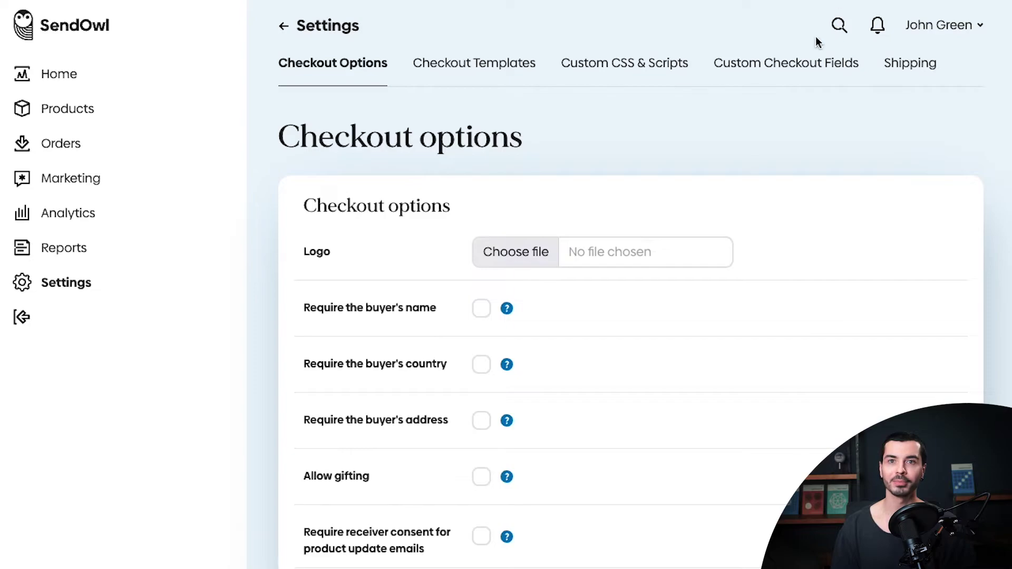
Step: Set SendOwl to send buyers to an external URL after payment instead of the download page
{"action": "scroll", "coordinate": [497, 177], "scroll_direction": "down", "scroll_amount": 4}
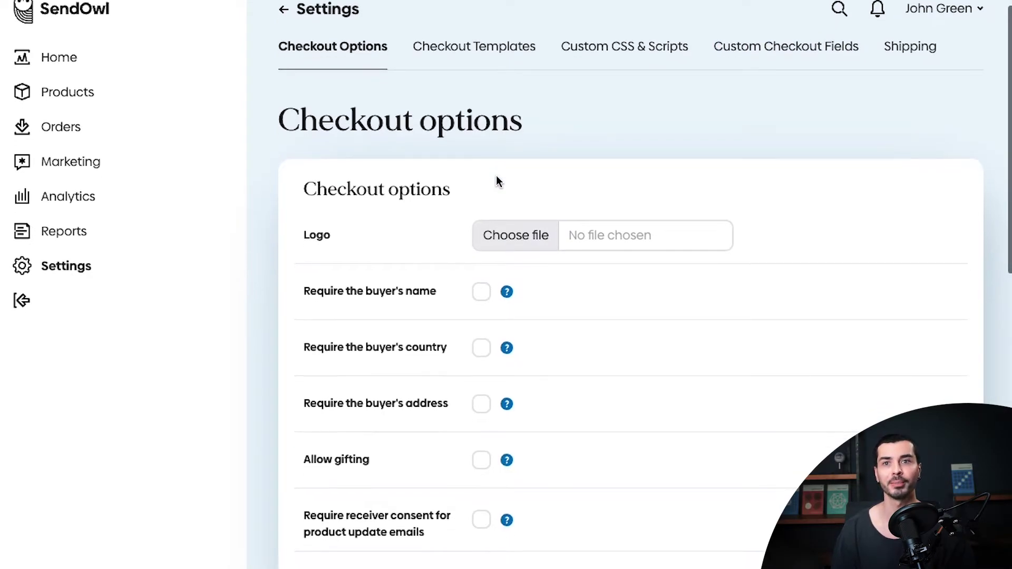
{"action": "scroll", "coordinate": [497, 181], "scroll_direction": "down", "scroll_amount": 1}
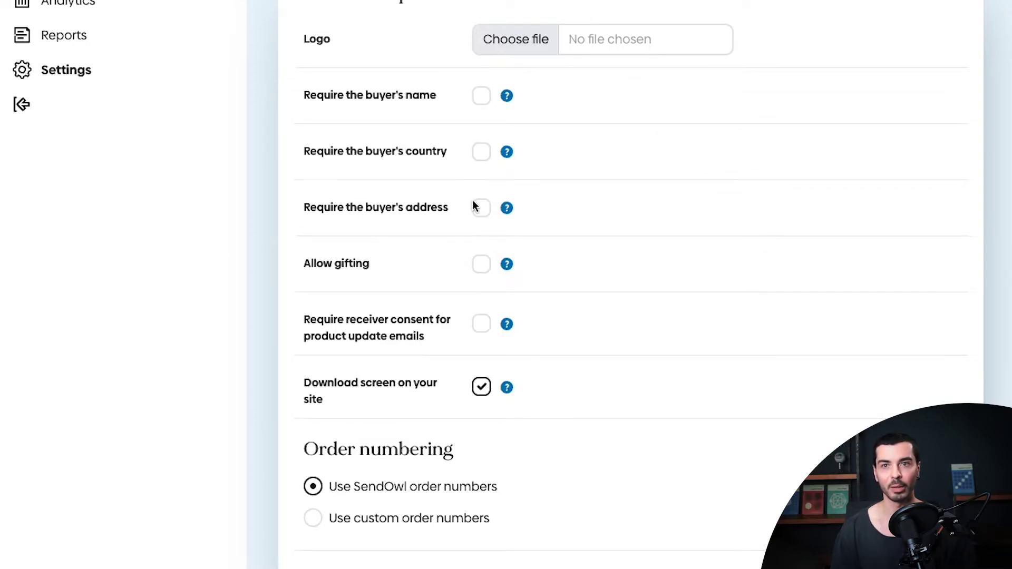
{"action": "scroll", "coordinate": [473, 202], "scroll_direction": "down", "scroll_amount": 4}
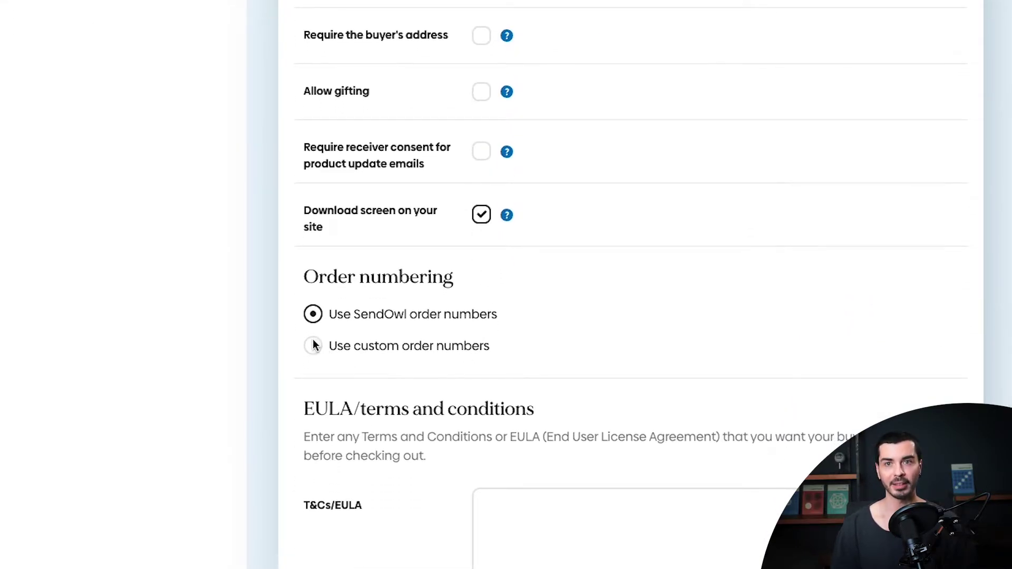
{"action": "scroll", "coordinate": [334, 381], "scroll_direction": "down", "scroll_amount": 5}
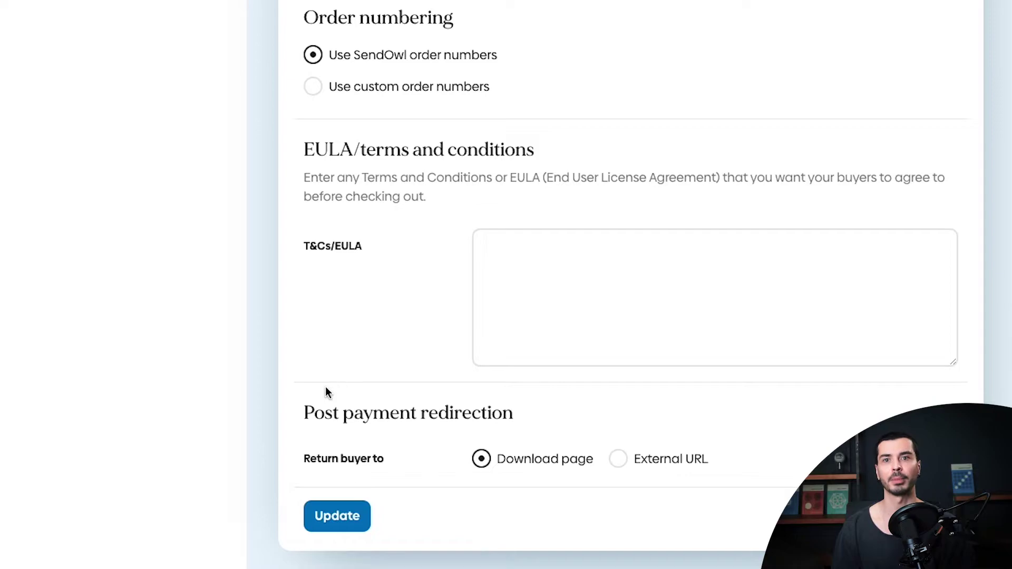
{"action": "left_click", "coordinate": [622, 459]}
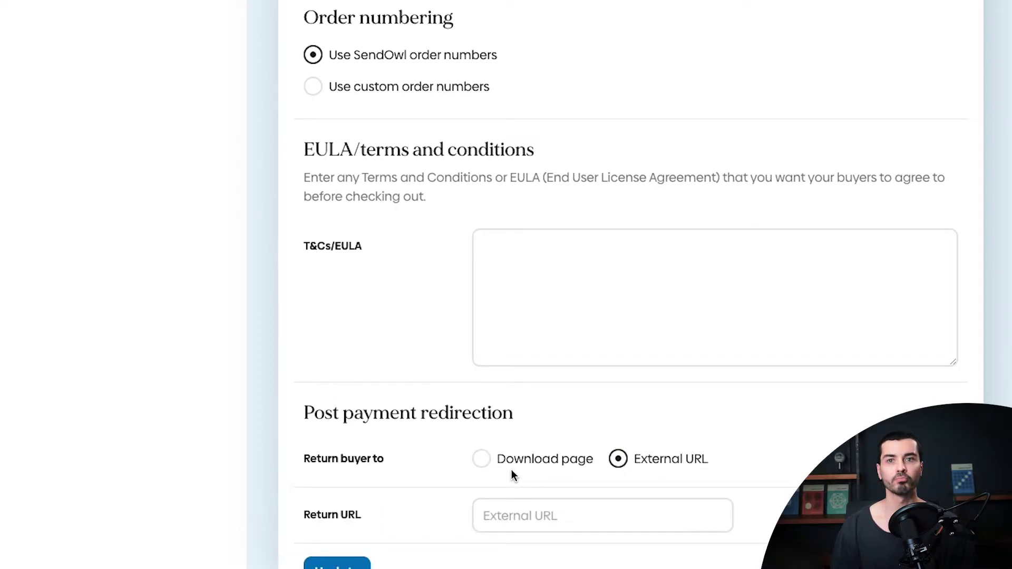
{"action": "left_click", "coordinate": [480, 460]}
{"action": "left_click", "coordinate": [631, 459]}
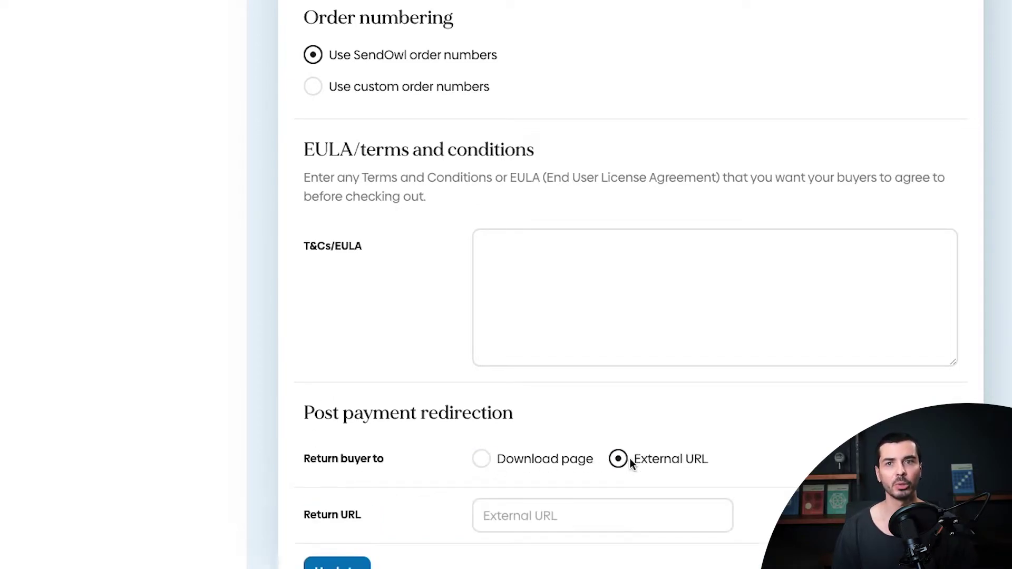
{"action": "scroll", "coordinate": [631, 458], "scroll_direction": "up", "scroll_amount": 10}
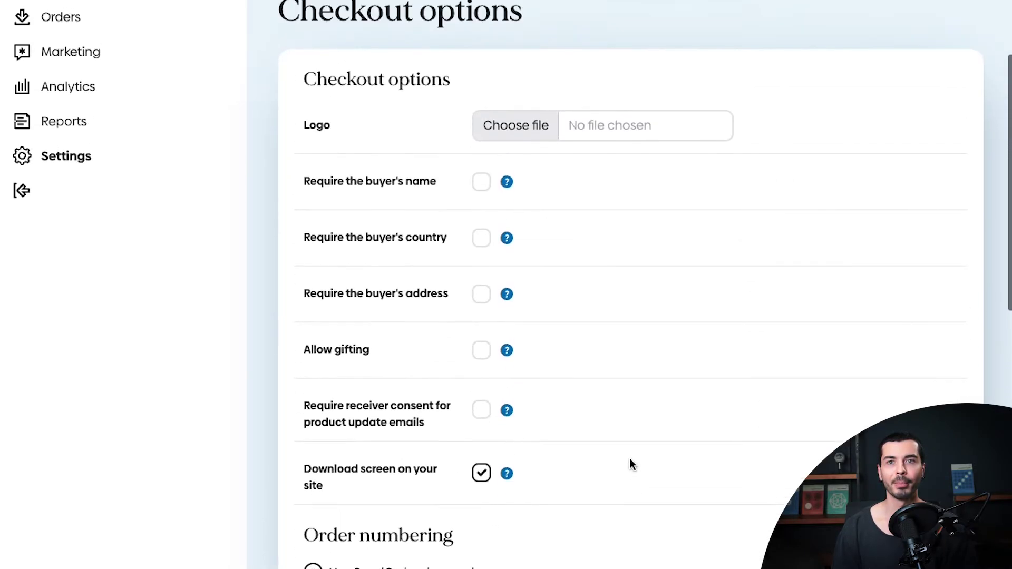
{"action": "scroll", "coordinate": [630, 459], "scroll_direction": "up", "scroll_amount": 3}
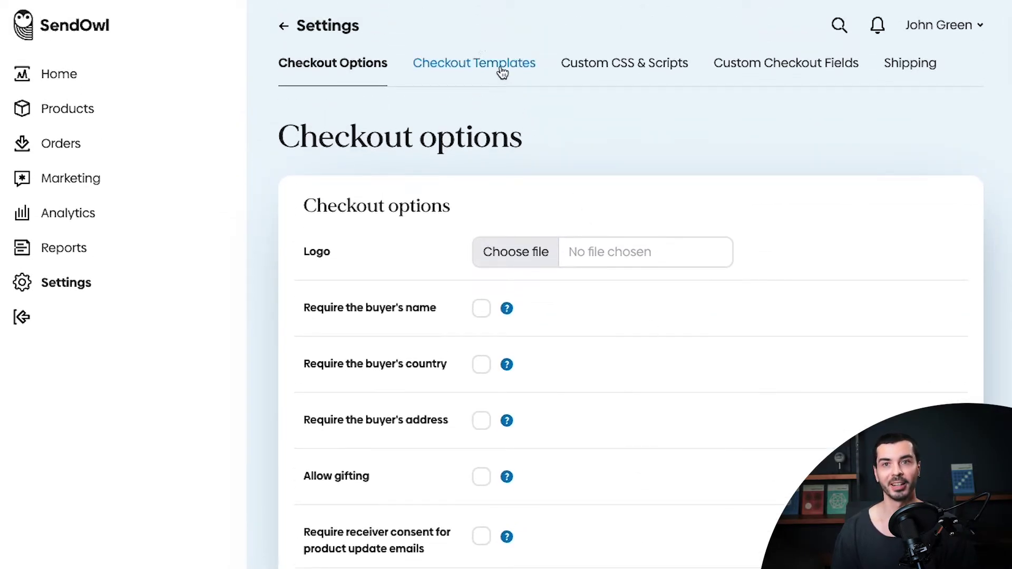
Step: Browse the four checkout template designs available in SendOwl
{"action": "left_click", "coordinate": [503, 65]}
{"action": "scroll", "coordinate": [485, 161], "scroll_direction": "down", "scroll_amount": 3}
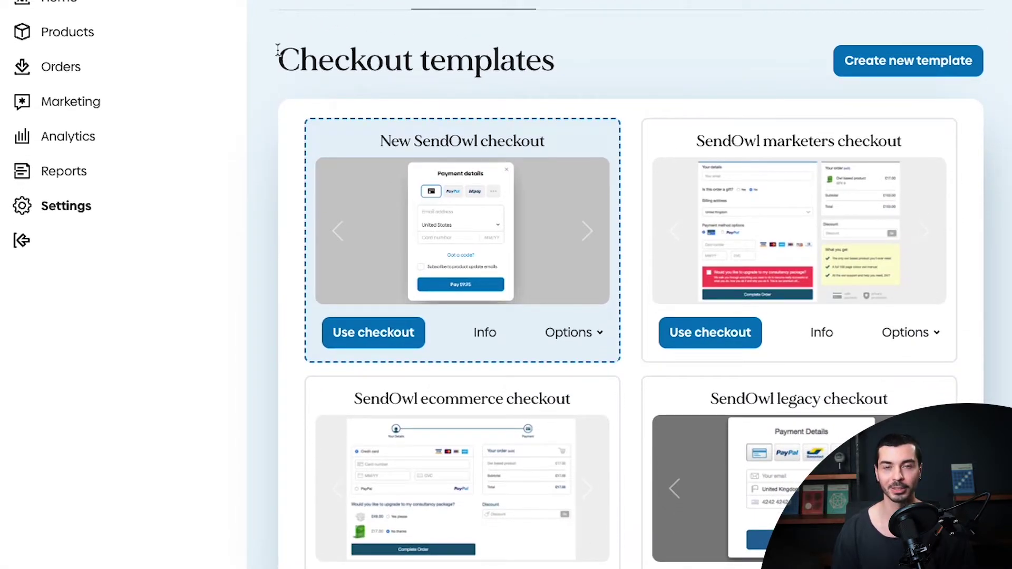
{"action": "scroll", "coordinate": [593, 153], "scroll_direction": "down", "scroll_amount": 3}
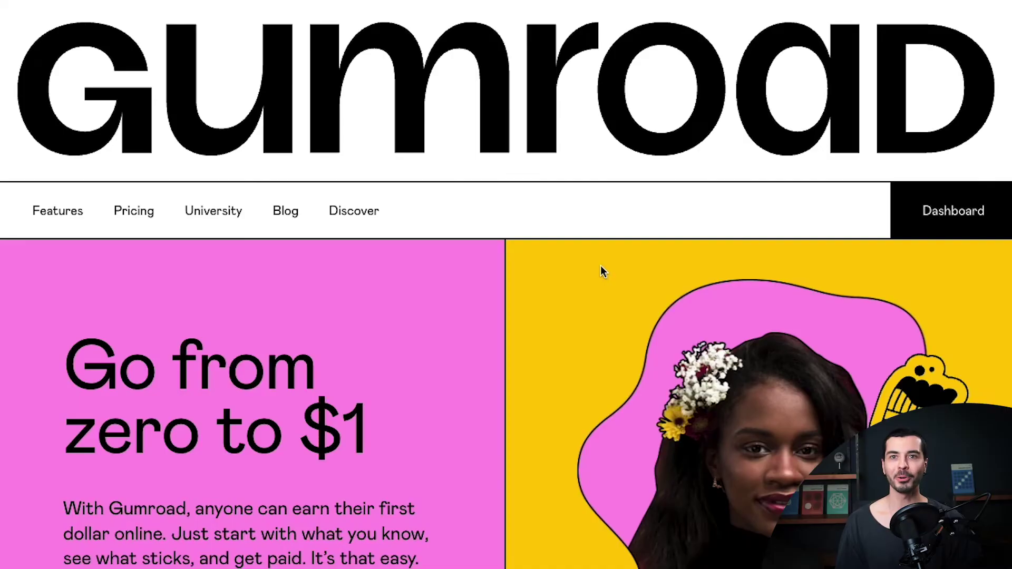
Step: Scroll through Gumroad's 'Go from zero to $1' homepage, then change slides on SendOwl's homepage showcase
{"action": "scroll", "coordinate": [602, 270], "scroll_direction": "down", "scroll_amount": 5}
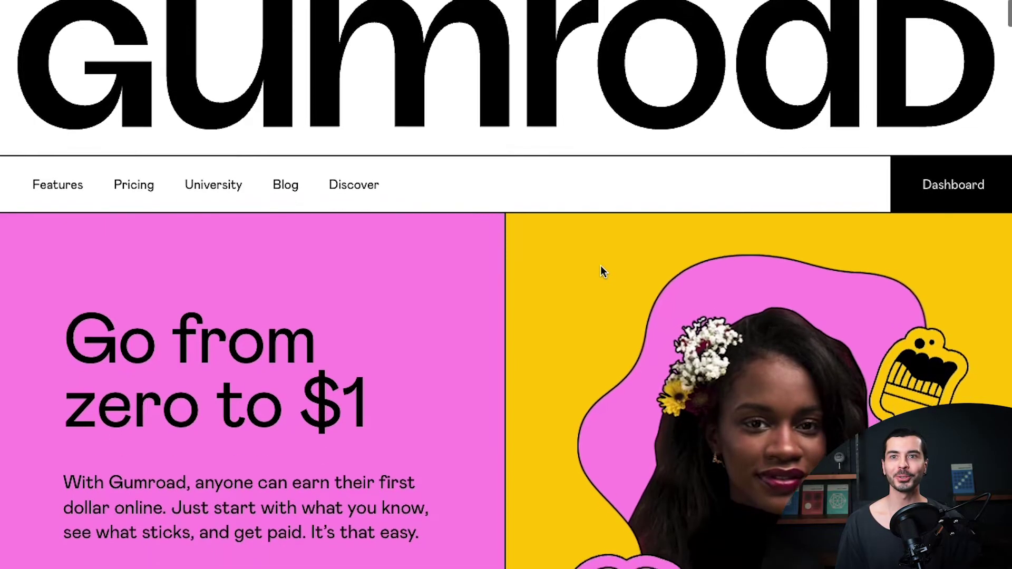
{"action": "scroll", "coordinate": [600, 266], "scroll_direction": "down", "scroll_amount": 8}
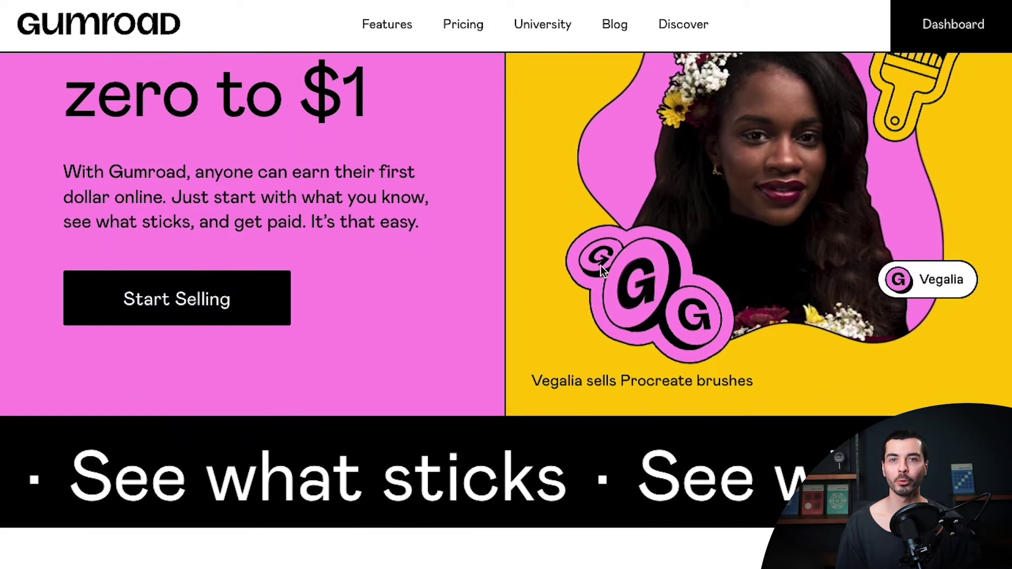
{"action": "scroll", "coordinate": [603, 270], "scroll_direction": "down", "scroll_amount": 3}
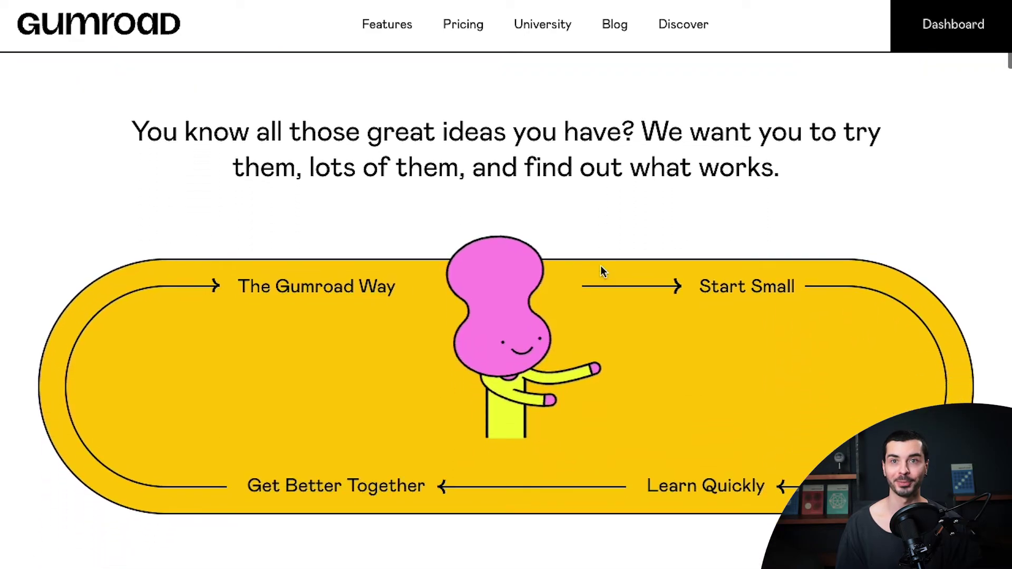
{"action": "scroll", "coordinate": [602, 270], "scroll_direction": "up", "scroll_amount": 15}
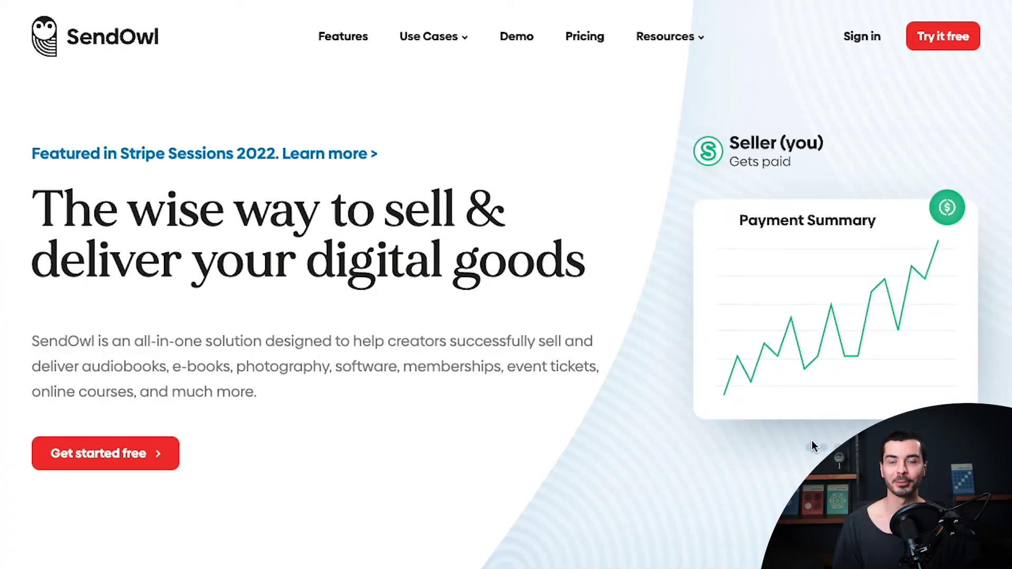
{"action": "left_click", "coordinate": [812, 447]}
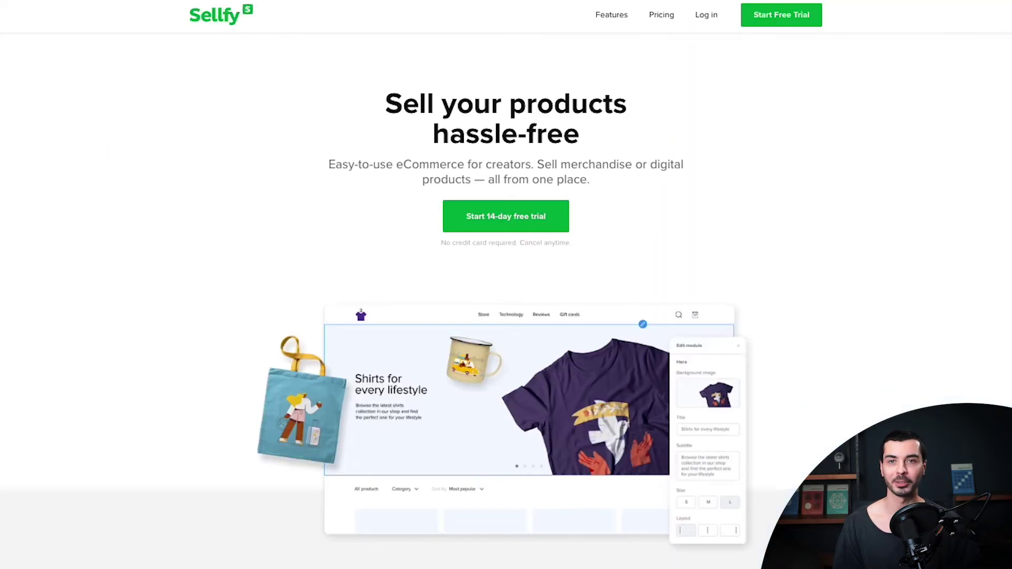
Step: Scroll Sellfy's homepage and go to its Features page on products and subscriptions
{"action": "scroll", "coordinate": [664, 182], "scroll_direction": "down", "scroll_amount": 5}
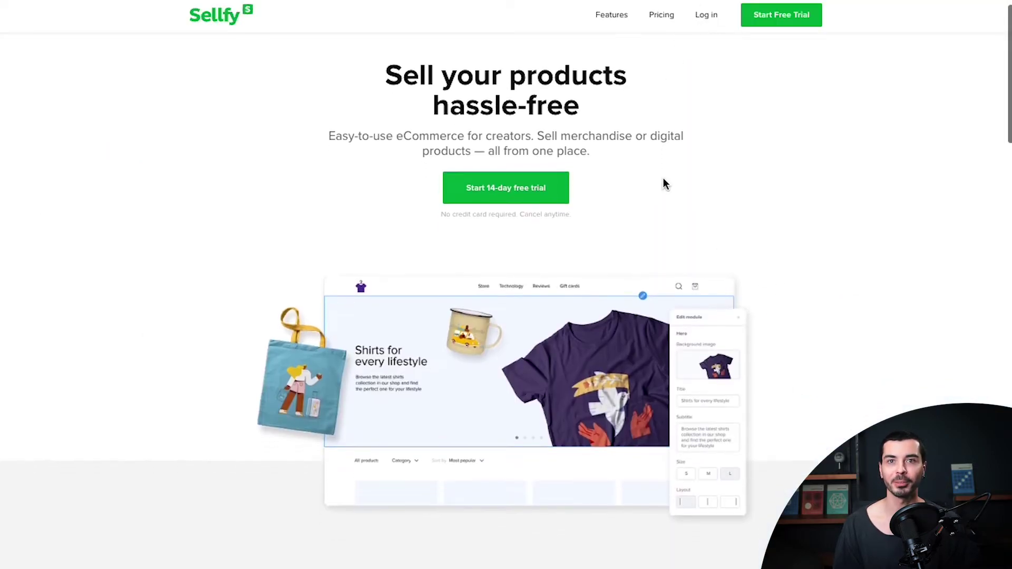
{"action": "scroll", "coordinate": [663, 179], "scroll_direction": "down", "scroll_amount": 4}
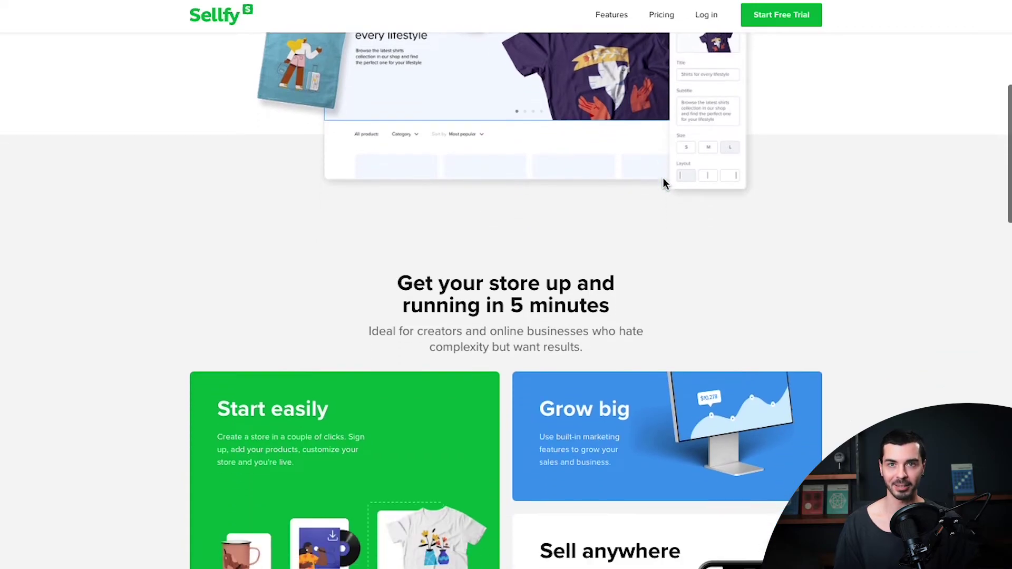
{"action": "scroll", "coordinate": [663, 181], "scroll_direction": "up", "scroll_amount": 6}
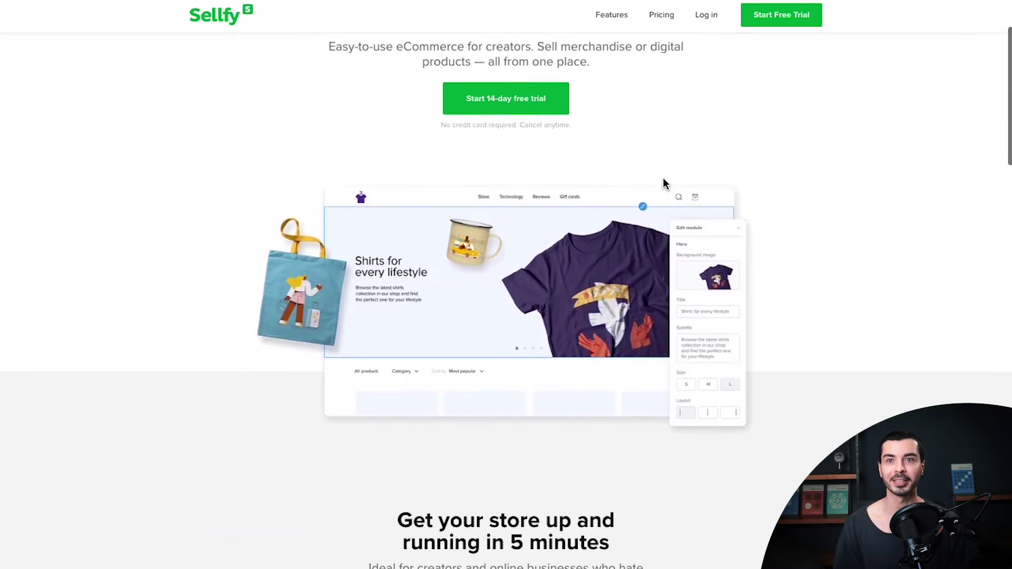
{"action": "left_click", "coordinate": [628, 18]}
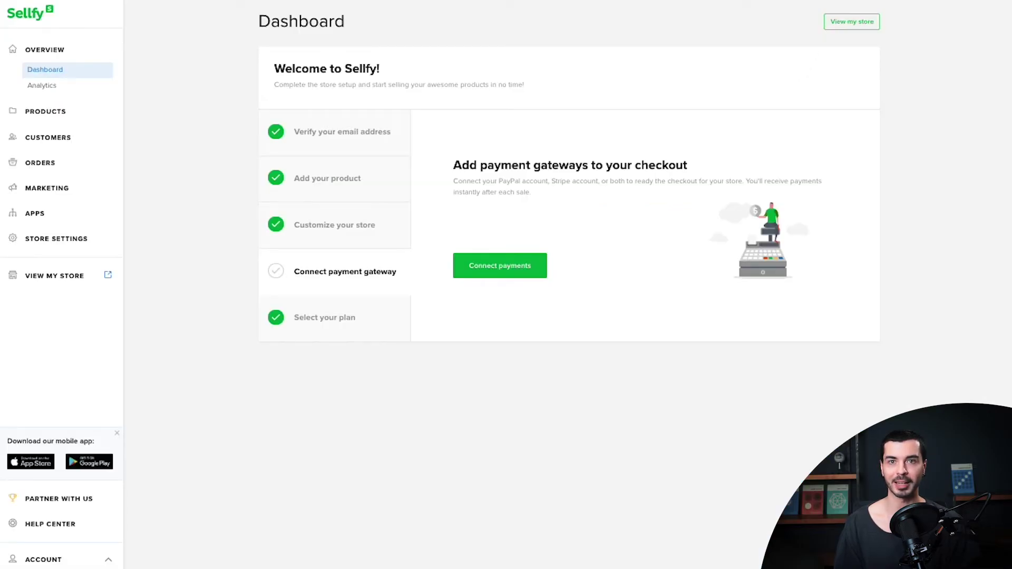
Step: Add a new Sellfy product, checking Print On Demand before choosing Digital product, and start naming it
{"action": "left_click", "coordinate": [59, 115]}
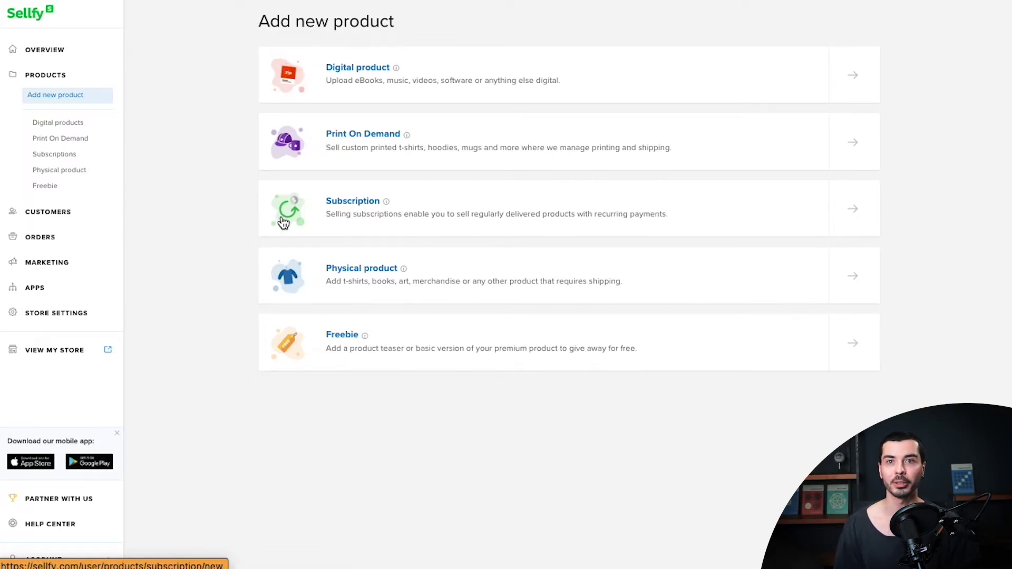
{"action": "left_click", "coordinate": [353, 152]}
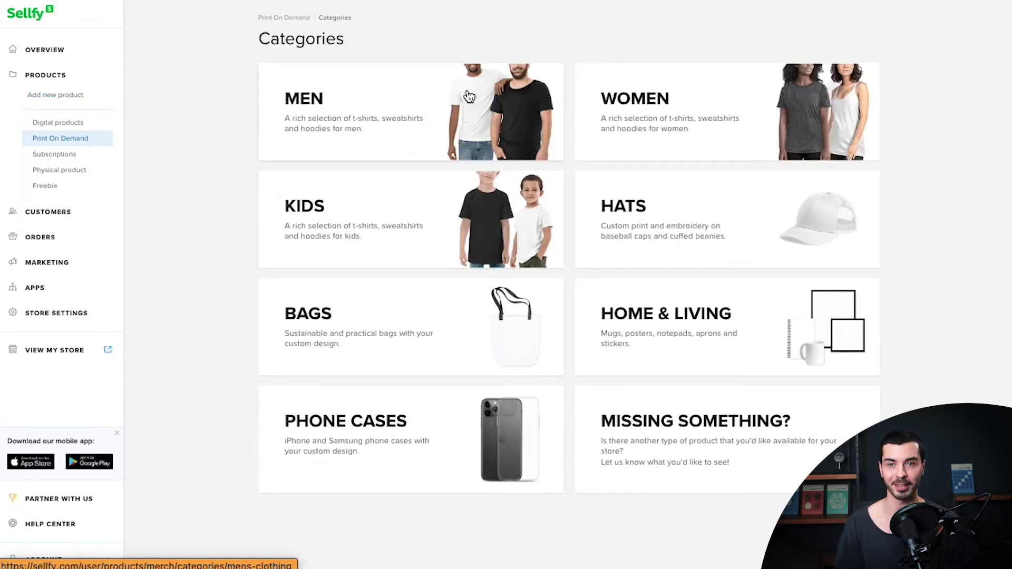
{"action": "left_click", "coordinate": [58, 97]}
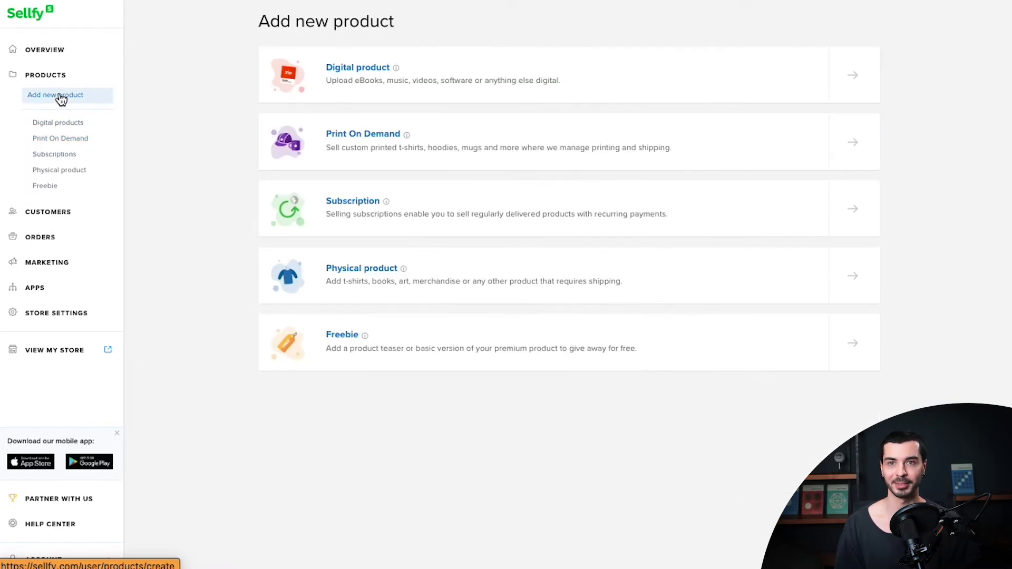
{"action": "left_click", "coordinate": [323, 77]}
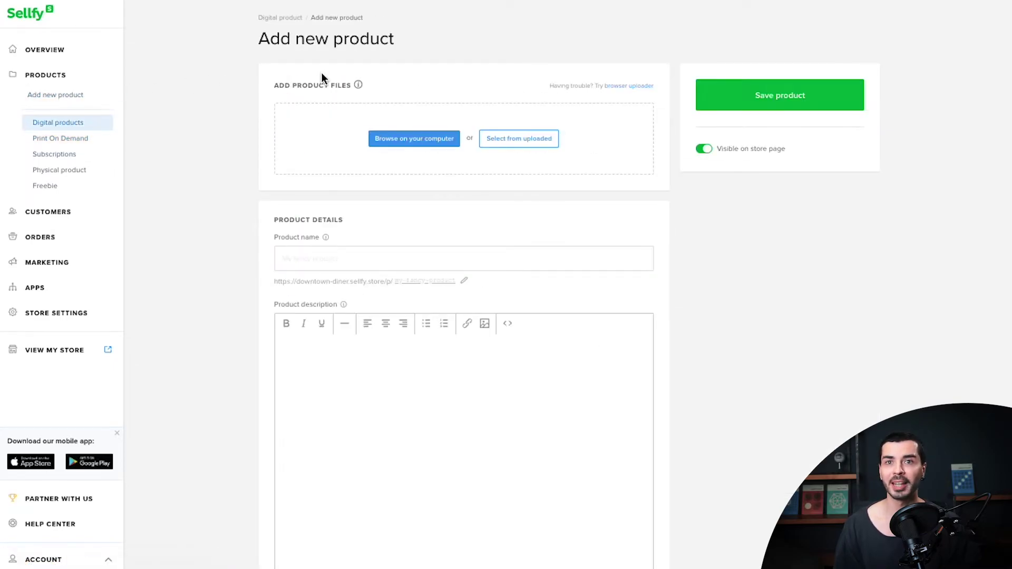
{"action": "left_click", "coordinate": [375, 259]}
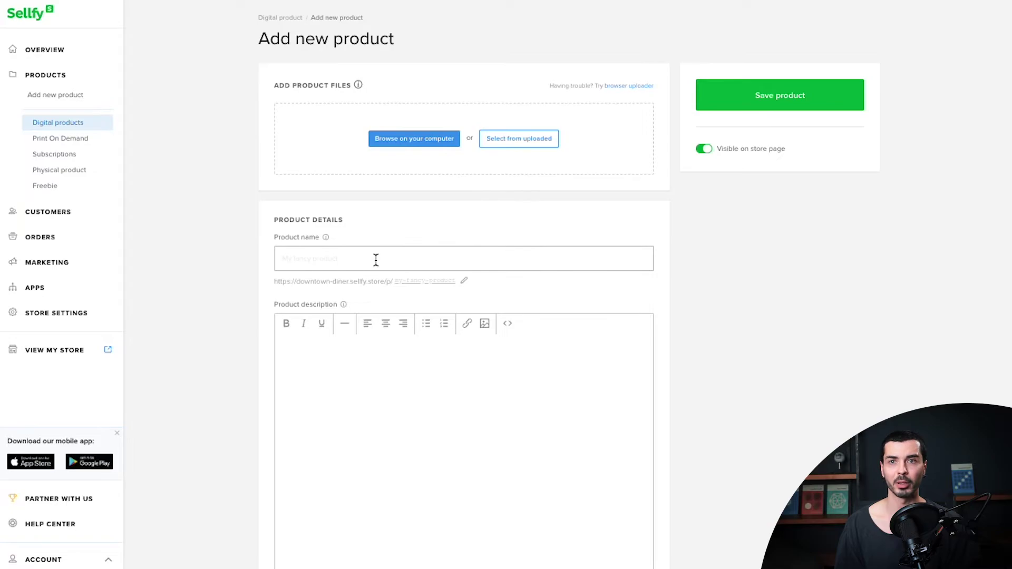
{"action": "scroll", "coordinate": [376, 260], "scroll_direction": "down", "scroll_amount": 8}
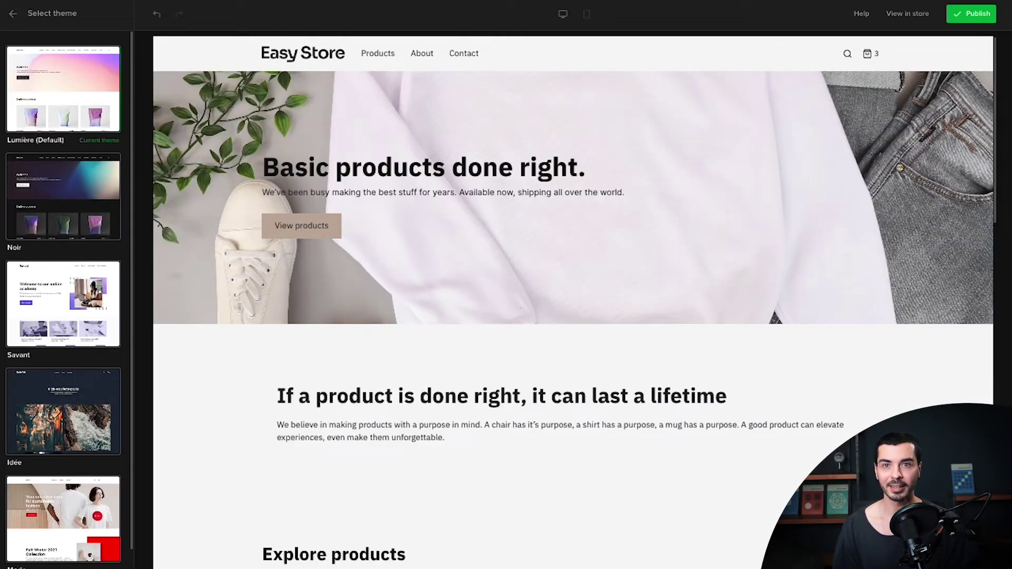
Step: Preview the Noir store theme and close it without applying
{"action": "mouse_move", "coordinate": [71, 300]}
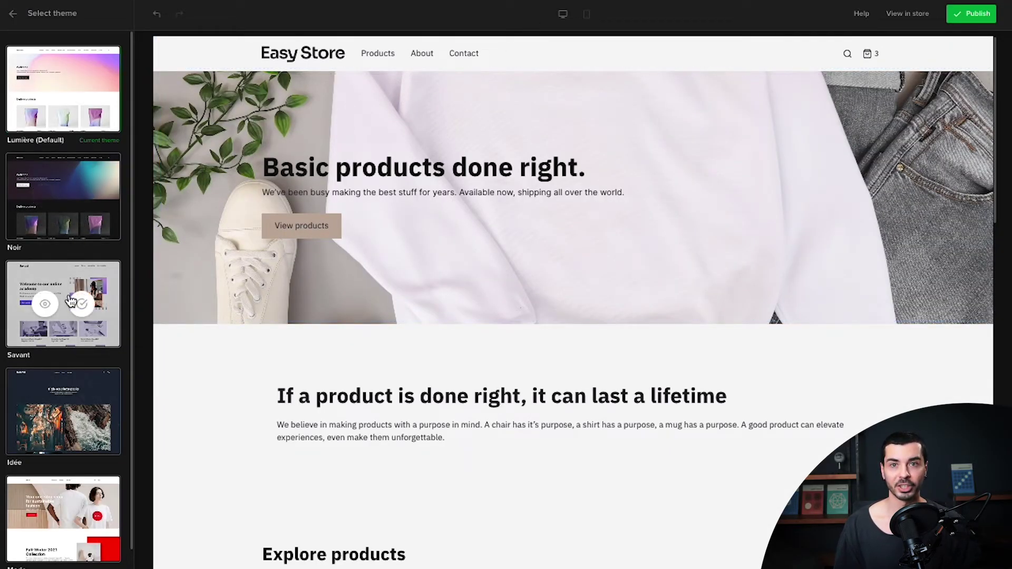
{"action": "left_click", "coordinate": [47, 197]}
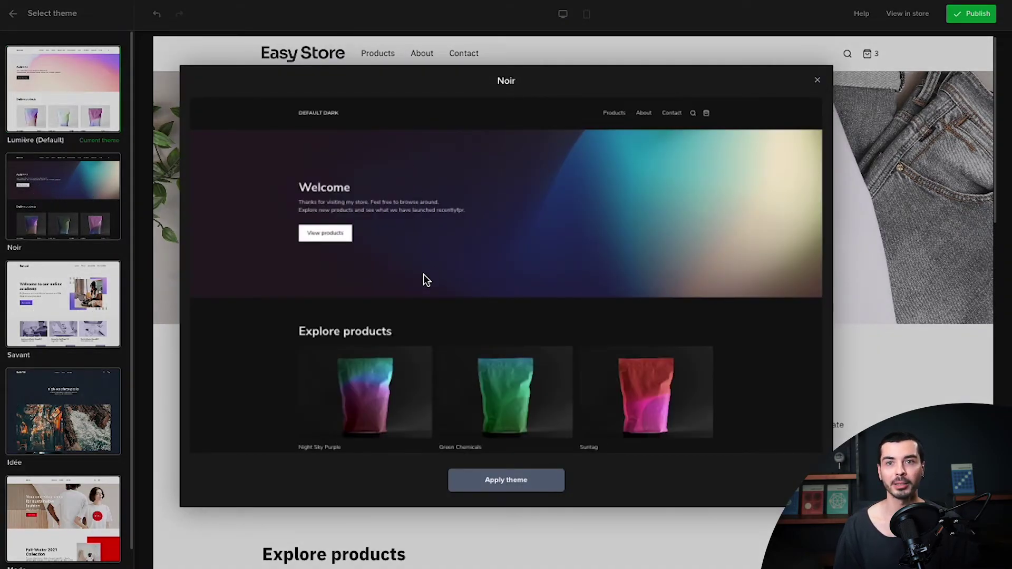
{"action": "scroll", "coordinate": [423, 275], "scroll_direction": "down", "scroll_amount": 2}
{"action": "scroll", "coordinate": [423, 275], "scroll_direction": "down", "scroll_amount": 3}
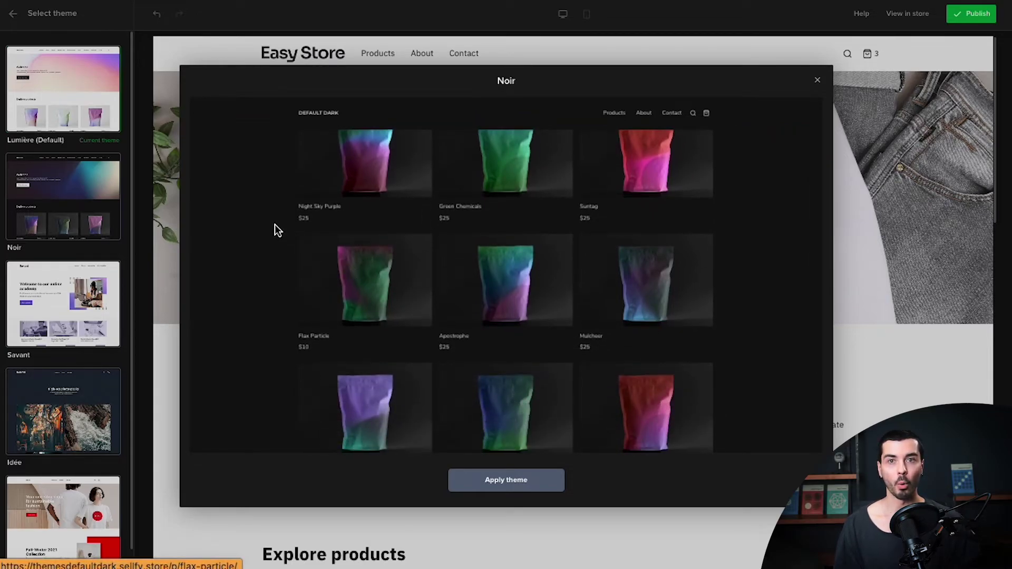
{"action": "left_click", "coordinate": [150, 94]}
Step: Return to the main customizer menu and open the Home page's modules
{"action": "left_click", "coordinate": [12, 14]}
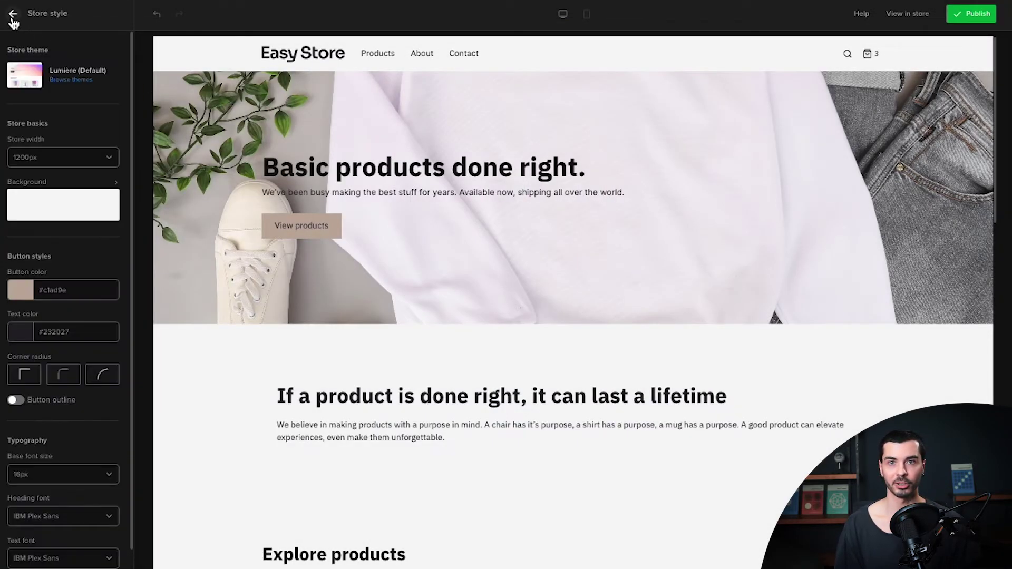
{"action": "left_click", "coordinate": [13, 14]}
{"action": "left_click", "coordinate": [53, 151]}
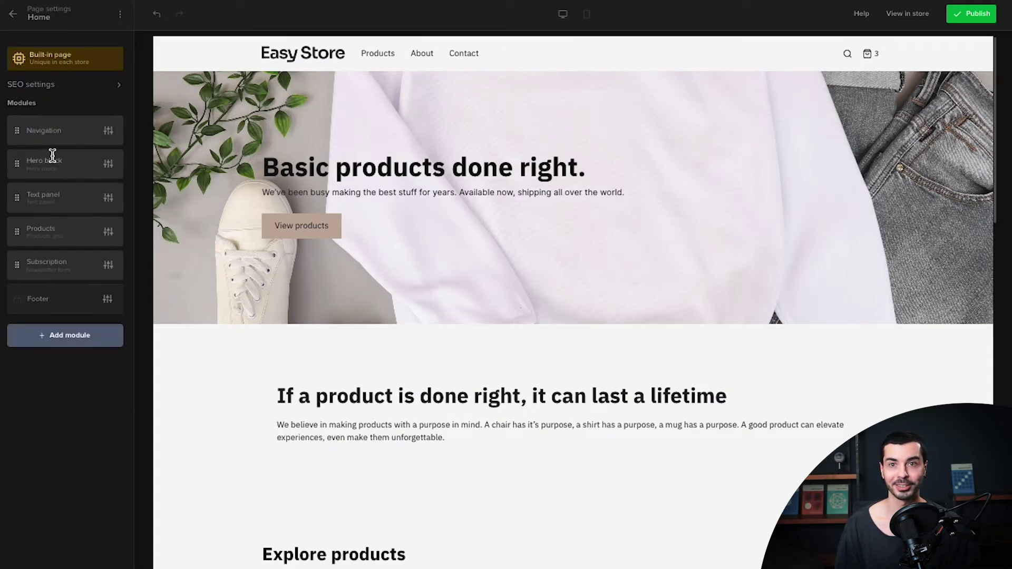